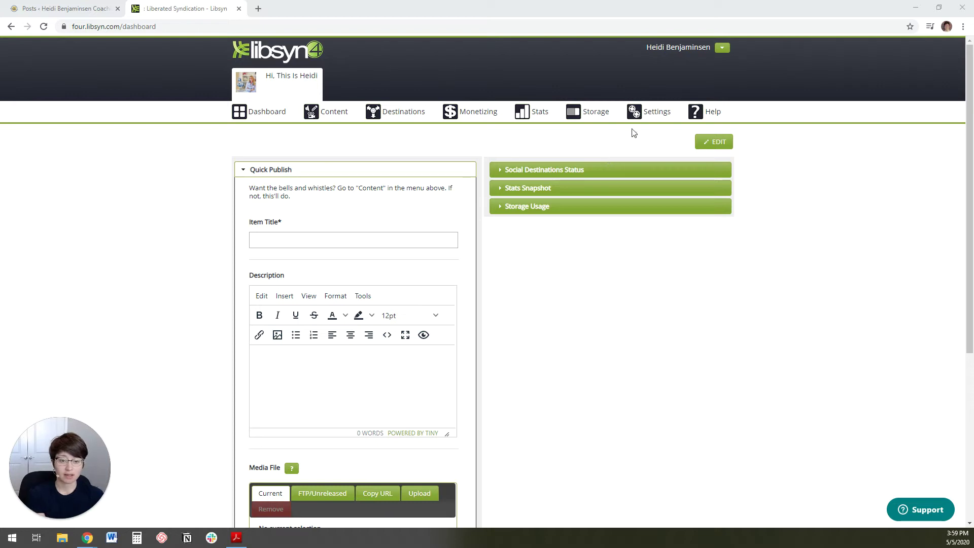
Step: Delete the Dark Blue and Yellow swatches from the show's Color Swatches settings
mouse_move(652, 115)
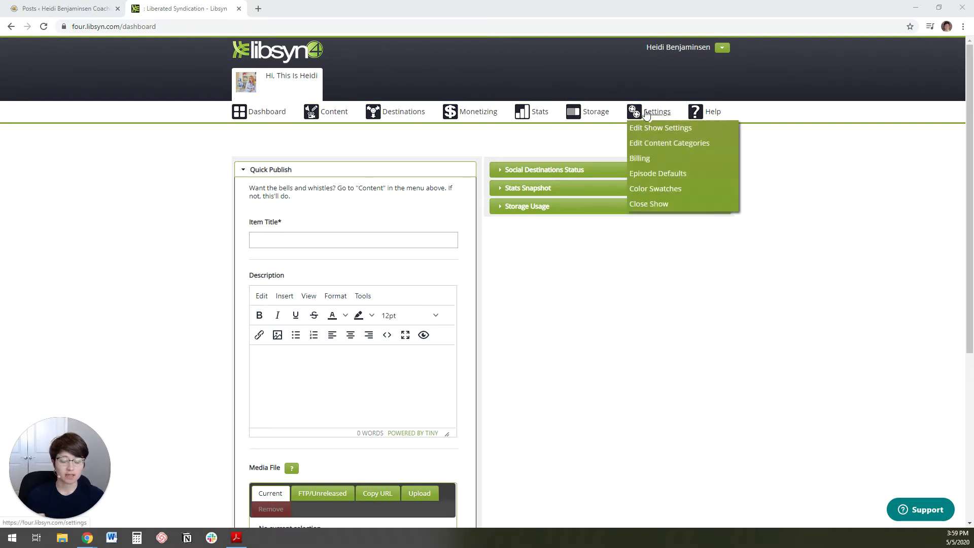
click(656, 189)
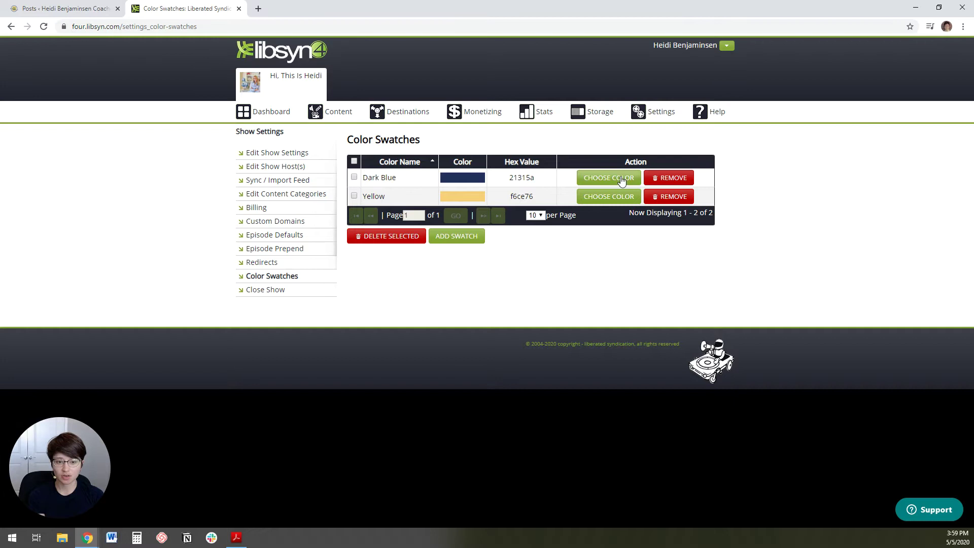
click(660, 184)
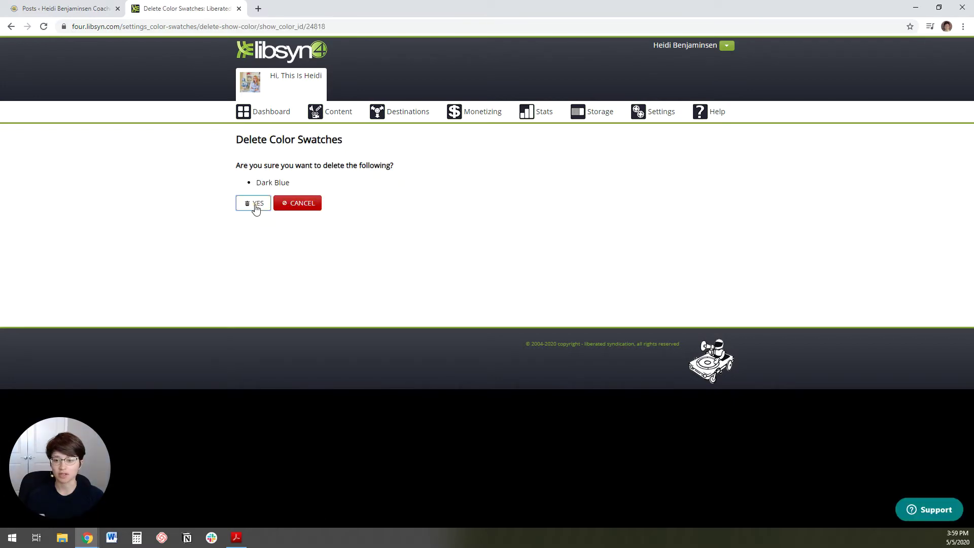
click(256, 208)
click(665, 198)
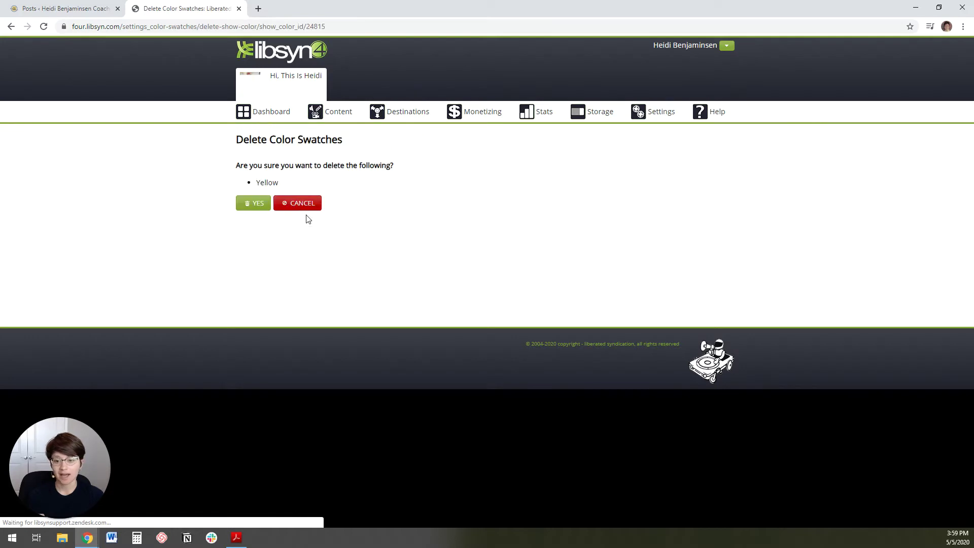
click(254, 203)
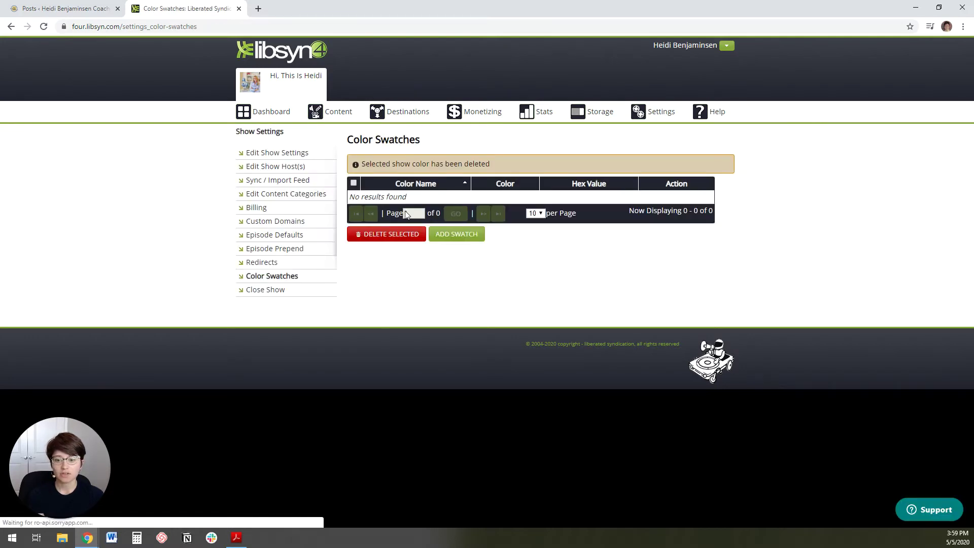
Step: Start a new swatch and look up the yellow hex code F6CE76 in the brand style guide PDF
click(455, 235)
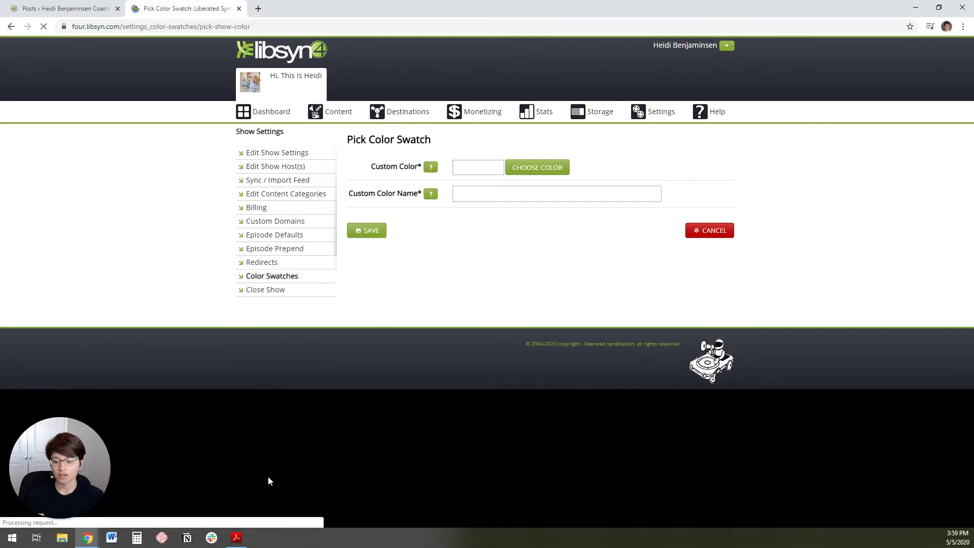
click(244, 542)
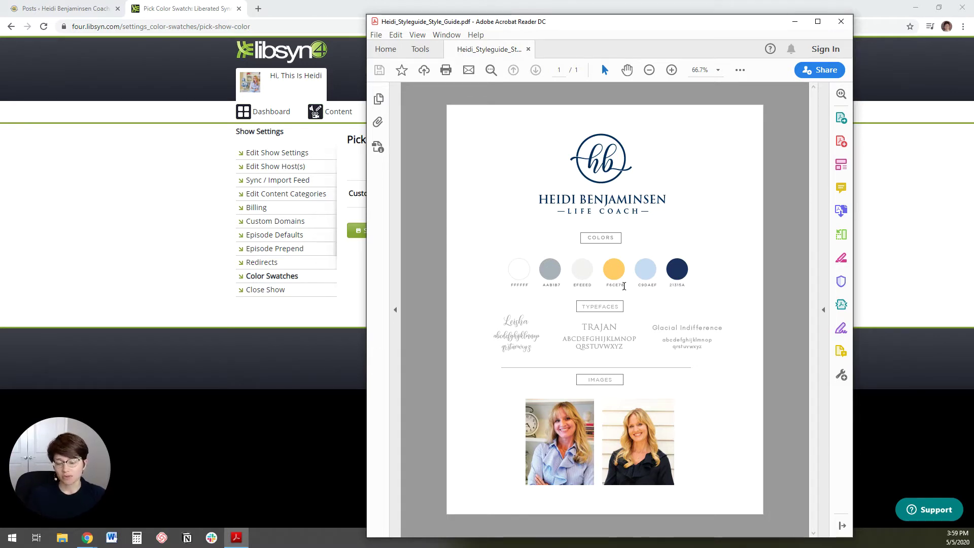
drag(623, 286, 603, 286)
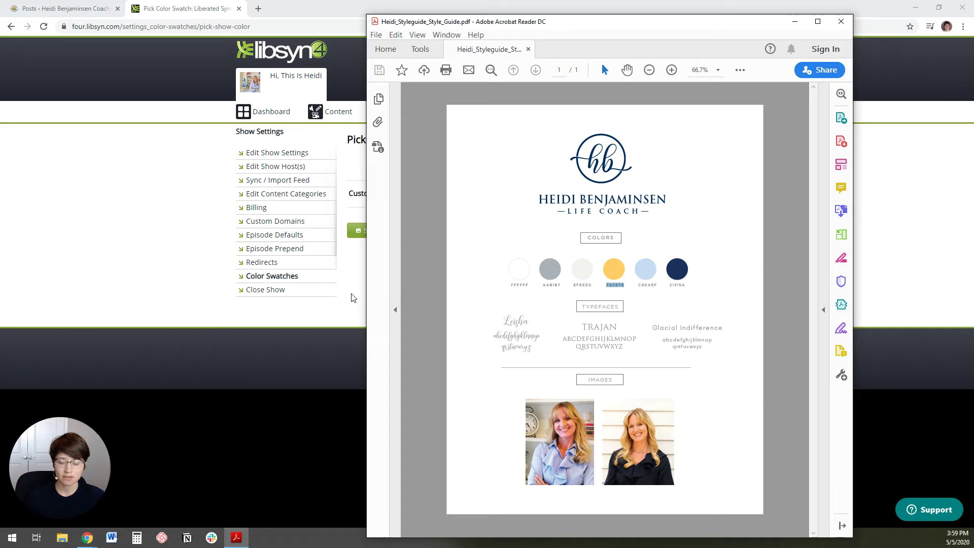
click(353, 298)
Step: Open the swatch colour chooser and re-check the yellow hex code in the style guide
click(463, 169)
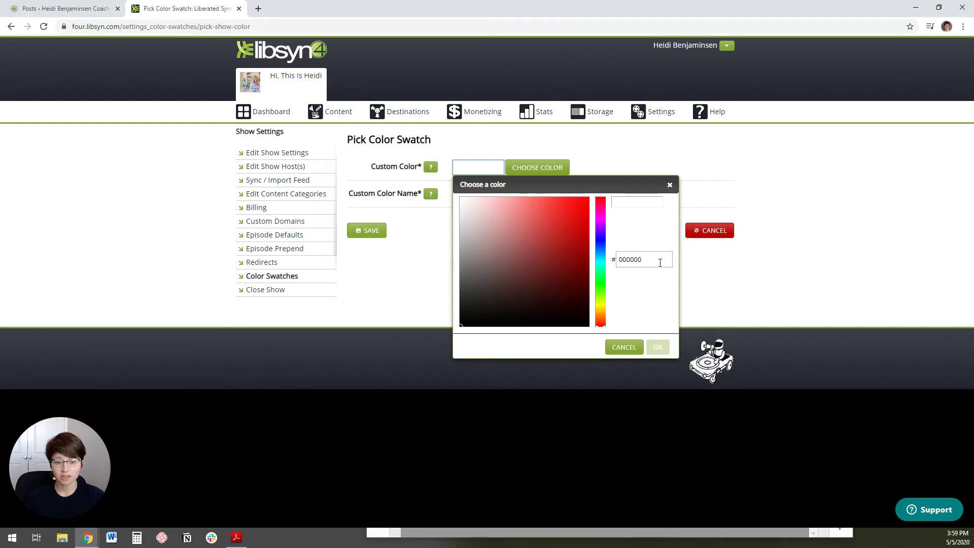
double_click(620, 262)
text(F6C)
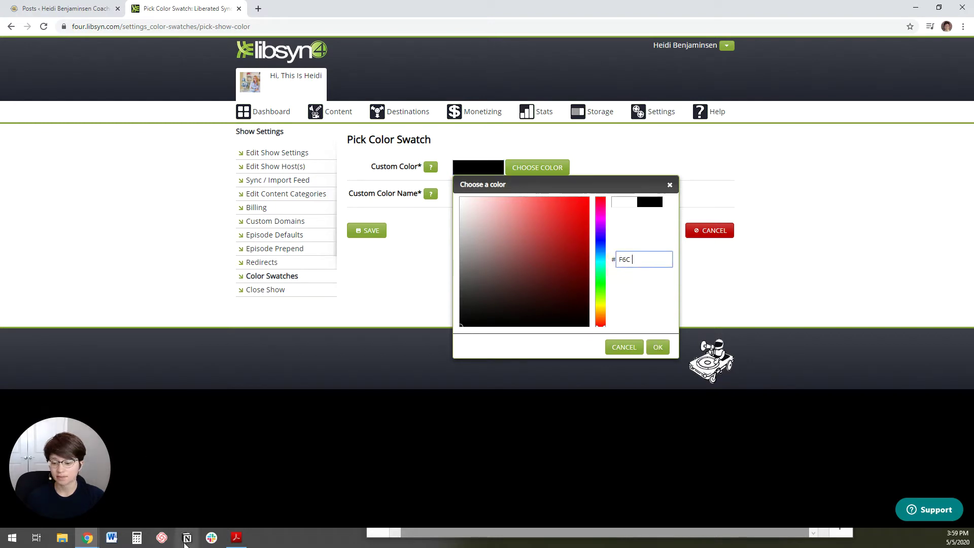
click(236, 537)
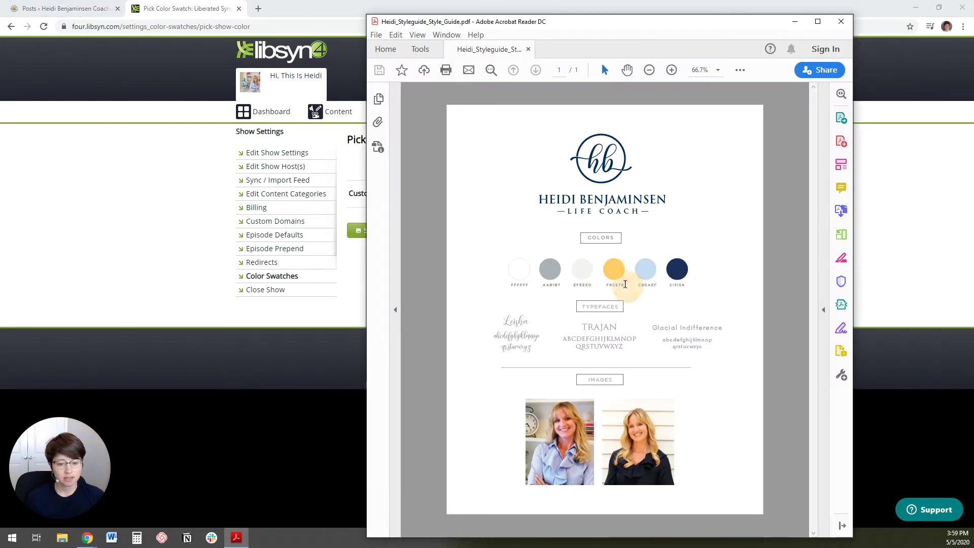
double_click(615, 285)
drag(696, 28, 330, 120)
click(430, 109)
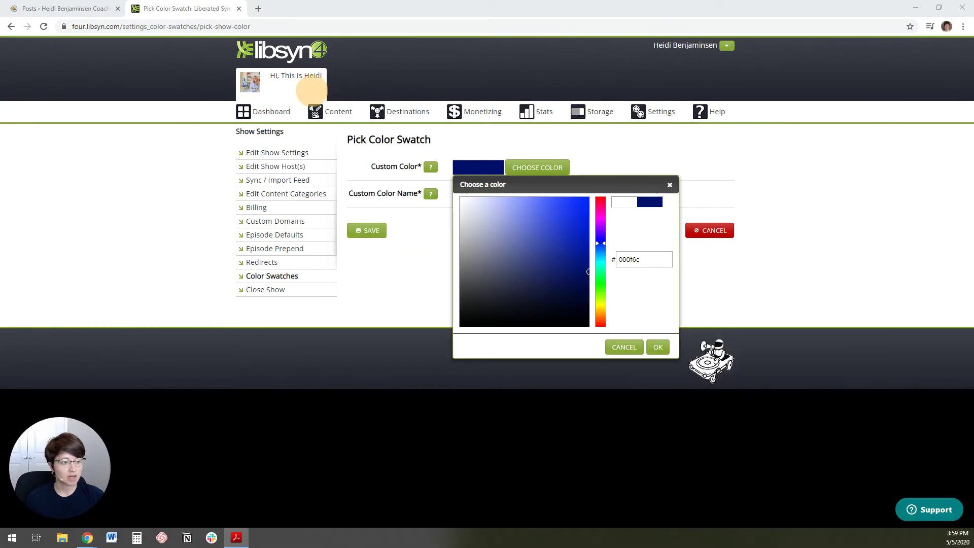
Step: Enter hex f6ce76, name the swatch Yellow and save it
drag(648, 259, 616, 261)
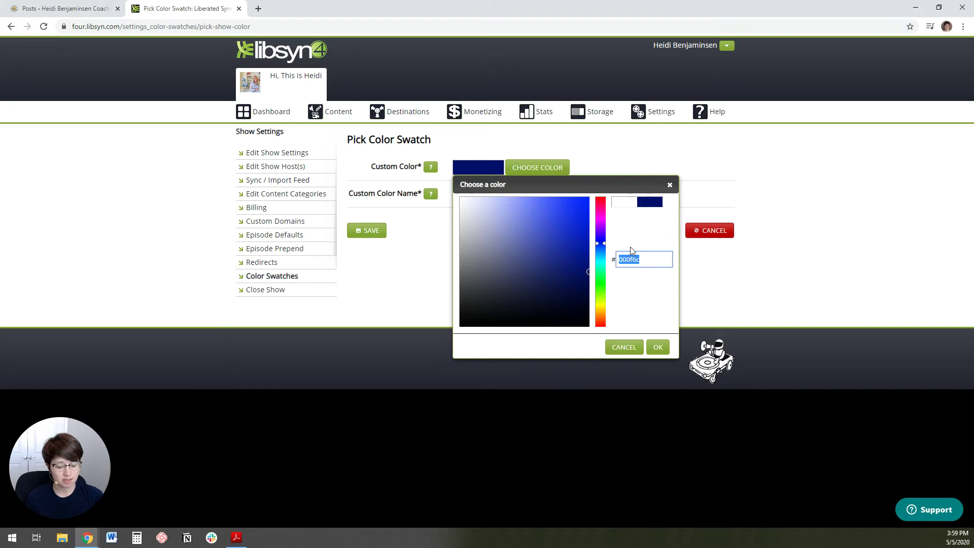
text(f6c)
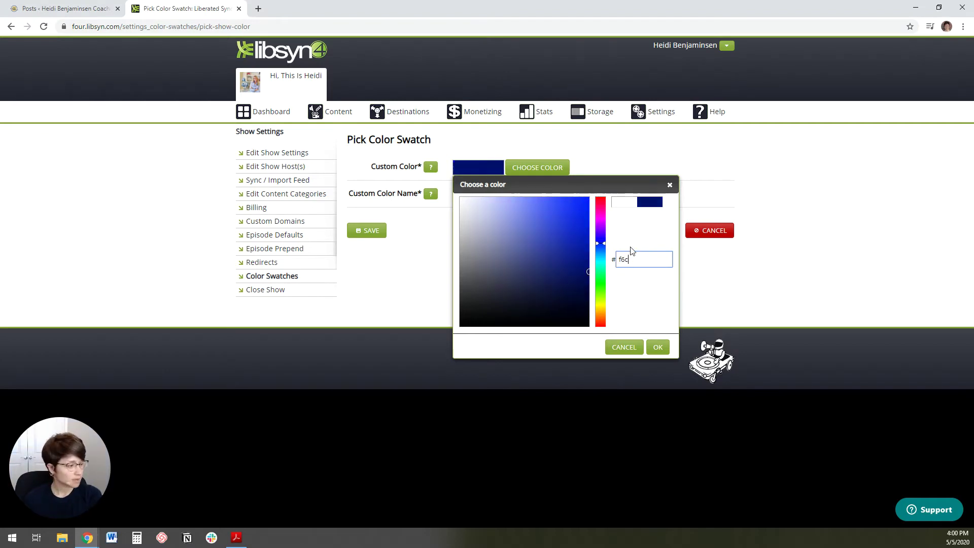
text(e76)
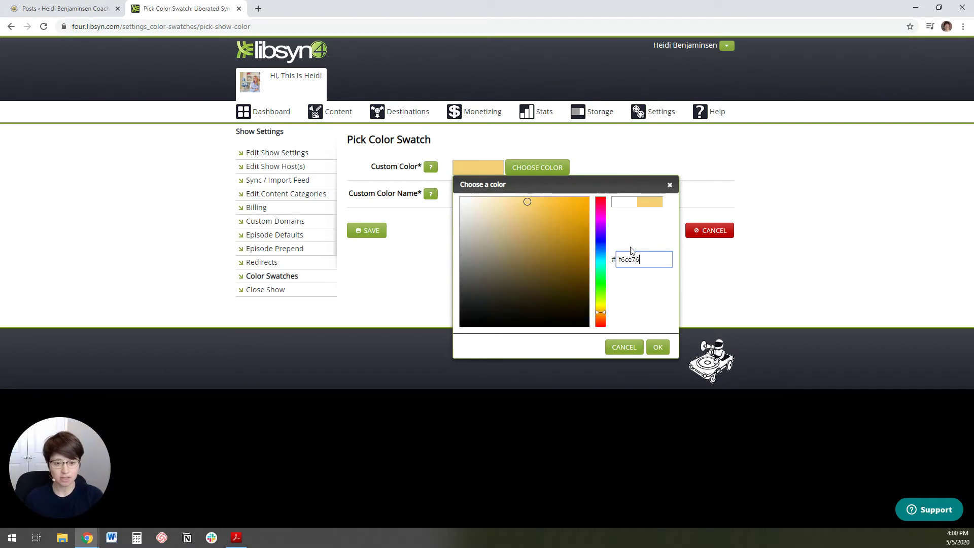
click(659, 346)
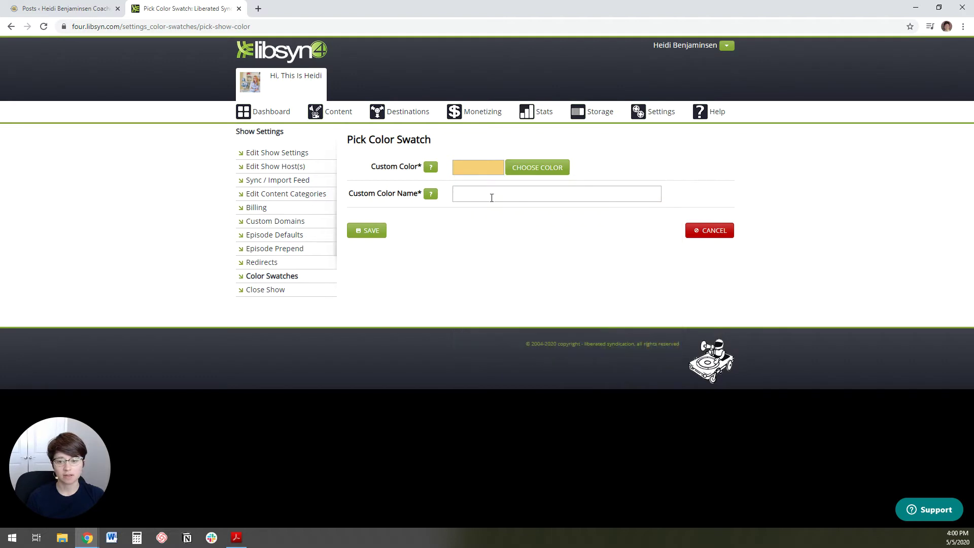
click(488, 196)
text(Yellow)
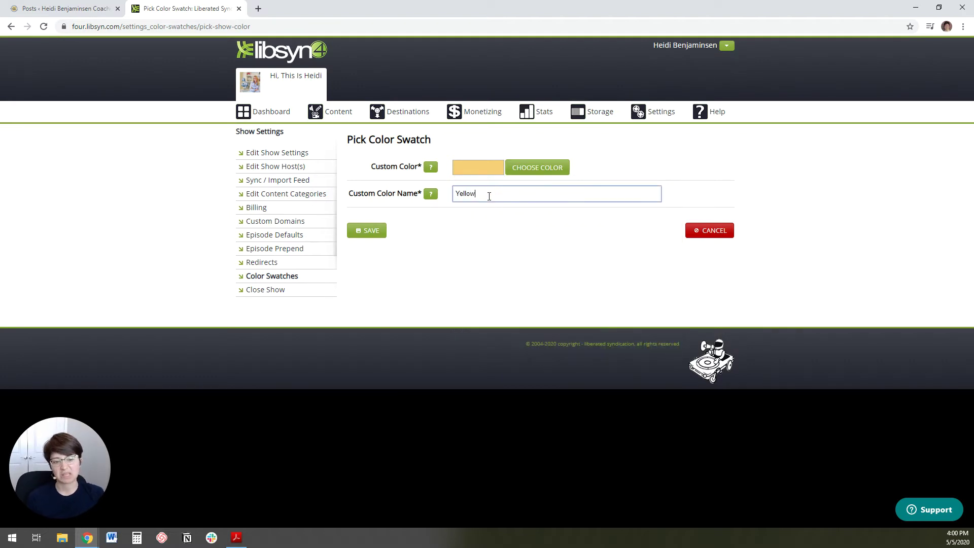
click(377, 238)
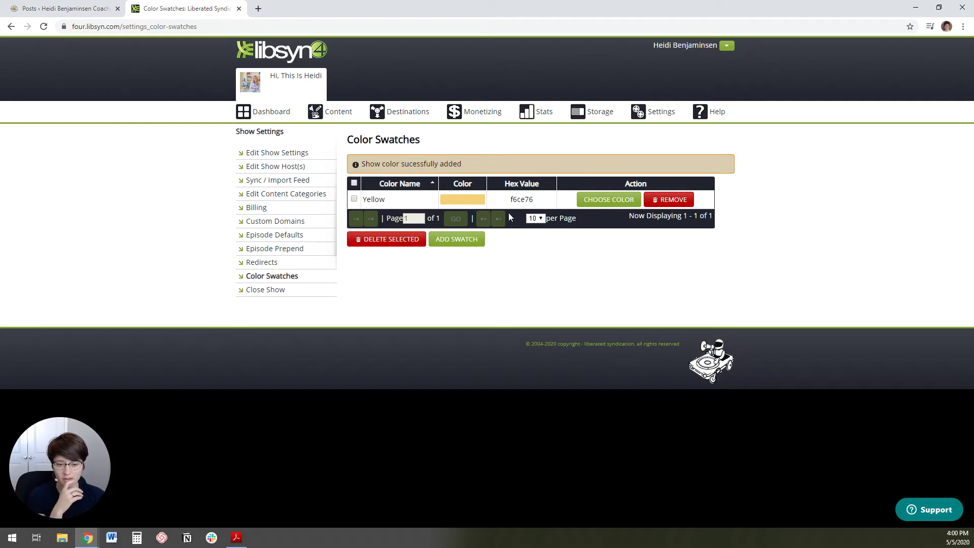
Step: Create a second swatch with hex 21315a, name it Dark Blue and save it
click(455, 239)
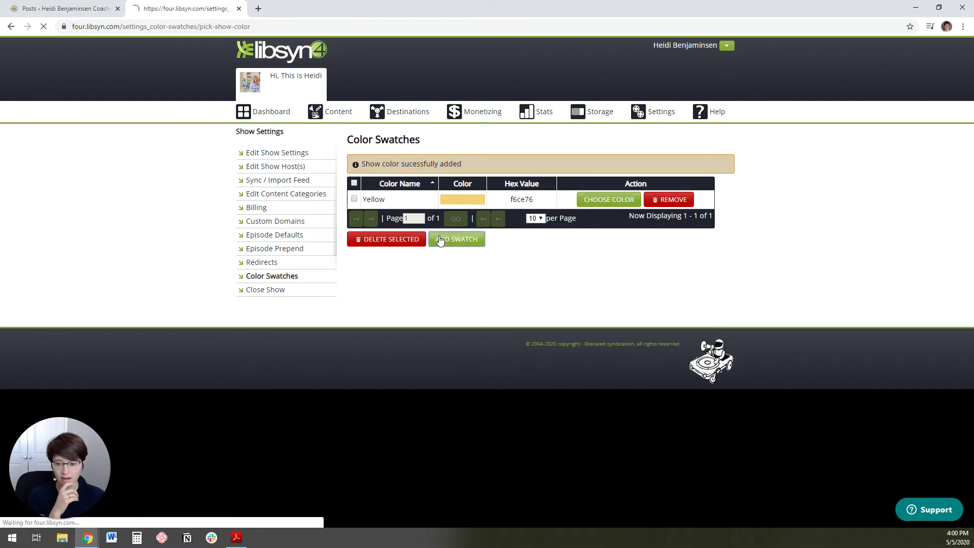
click(474, 173)
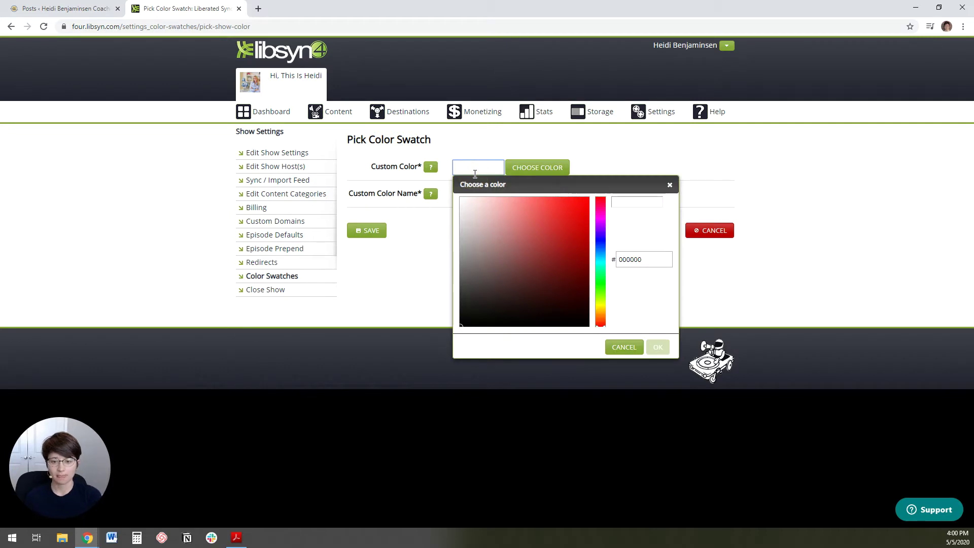
drag(617, 259, 637, 258)
text(21315a)
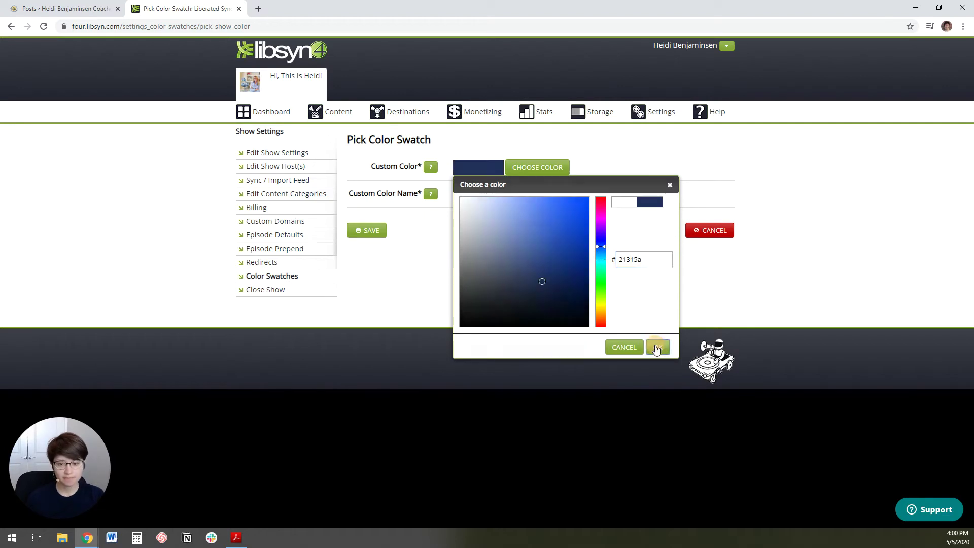
click(657, 347)
click(515, 197)
text(Dark Blue)
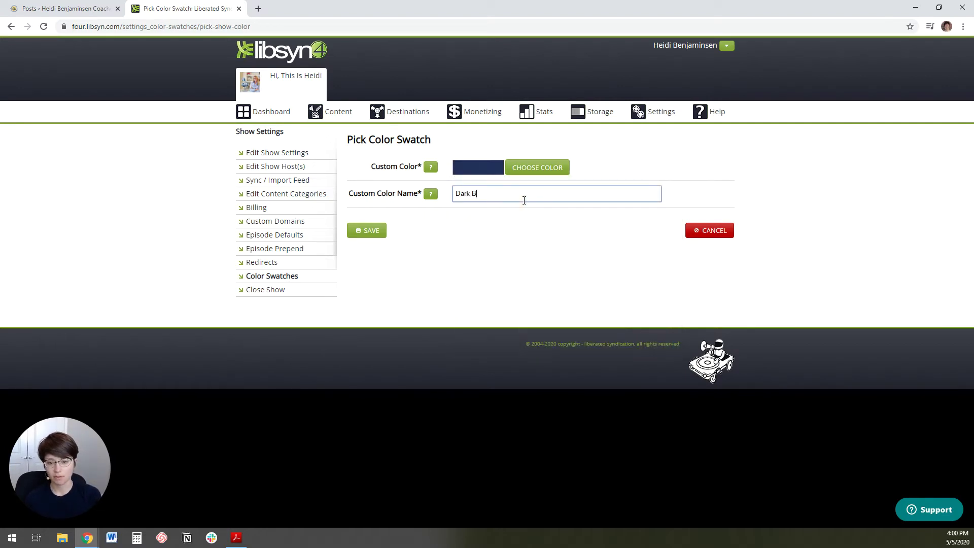
click(372, 231)
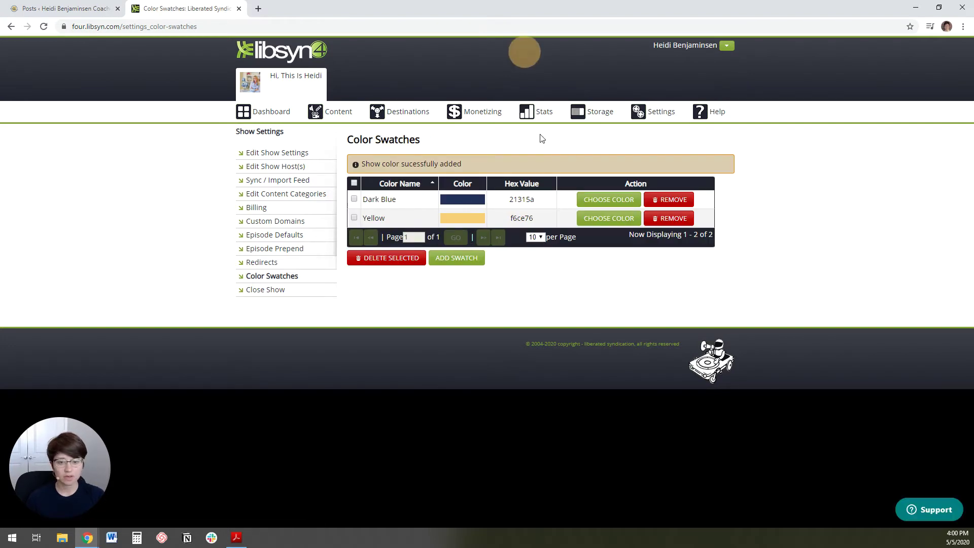
Step: Show Scheduled for Release content to find Ep 39 Lens #1: I Am Right, due May 6, 2020
mouse_move(334, 113)
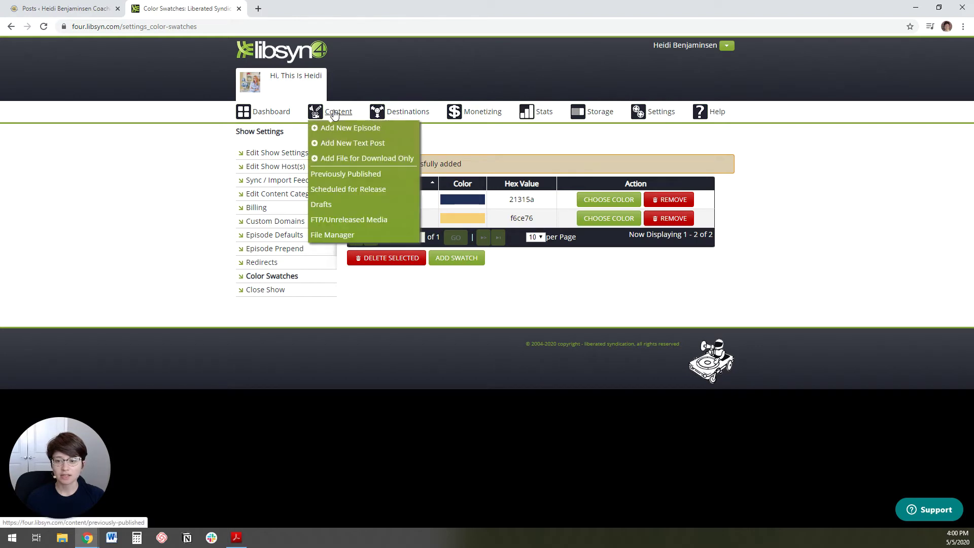
click(359, 190)
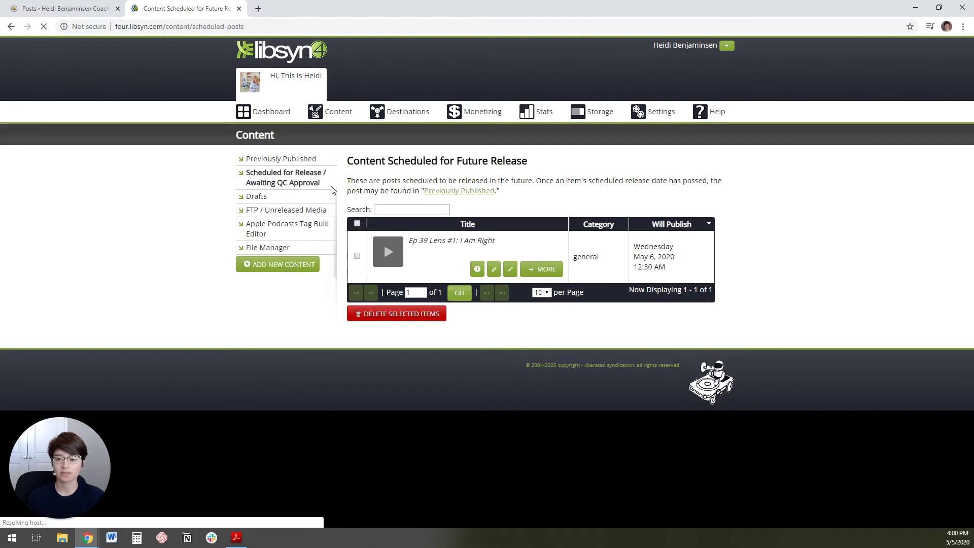
drag(497, 241, 391, 247)
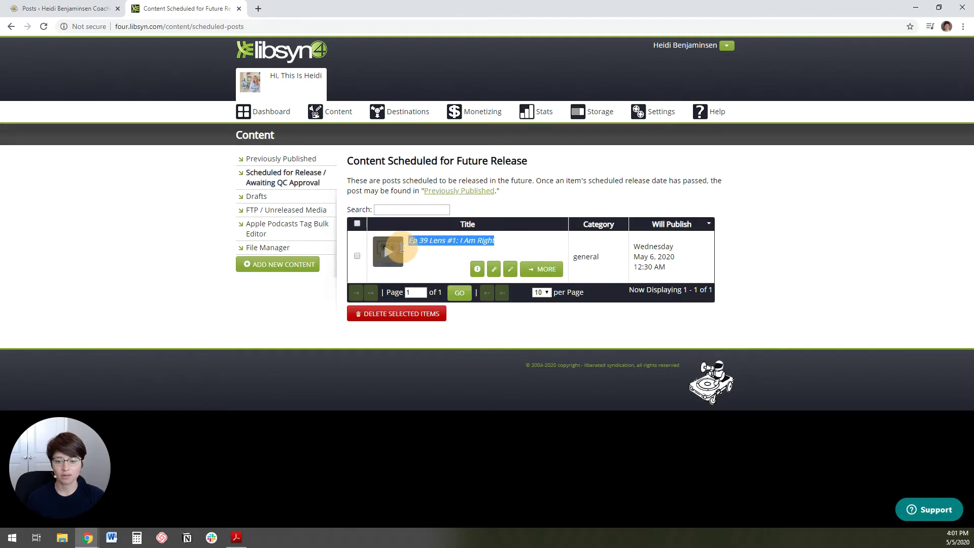
click(464, 241)
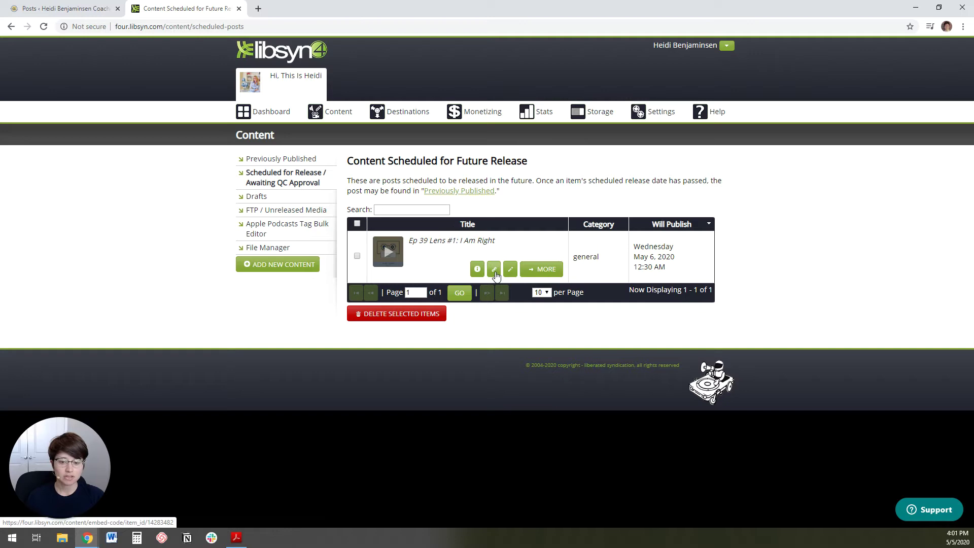
click(494, 271)
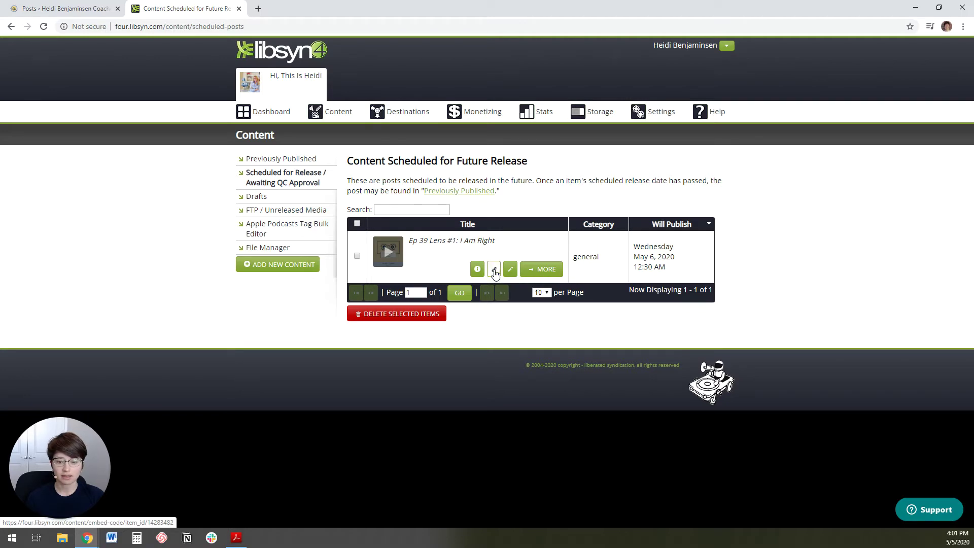
scroll(384, 201, down, 1)
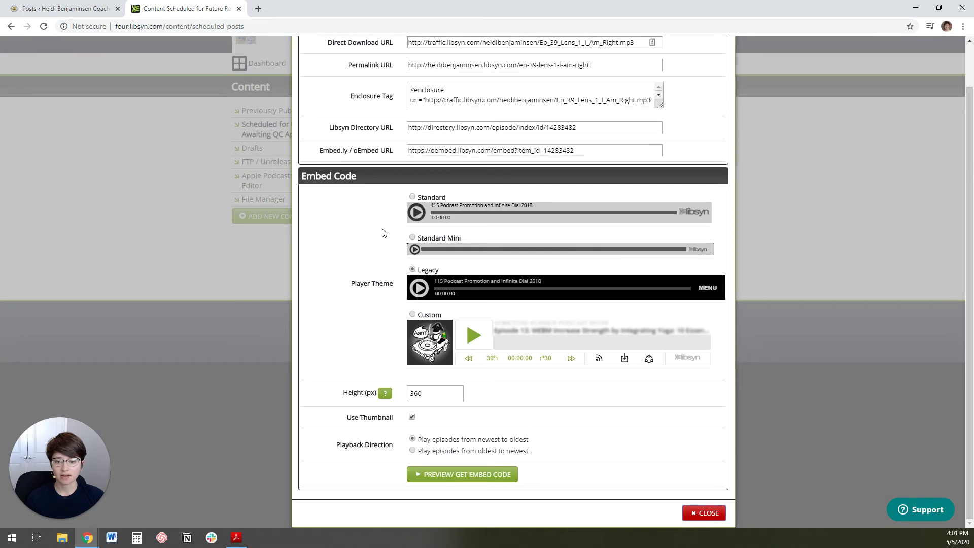
click(412, 314)
scroll(413, 320, down, 1)
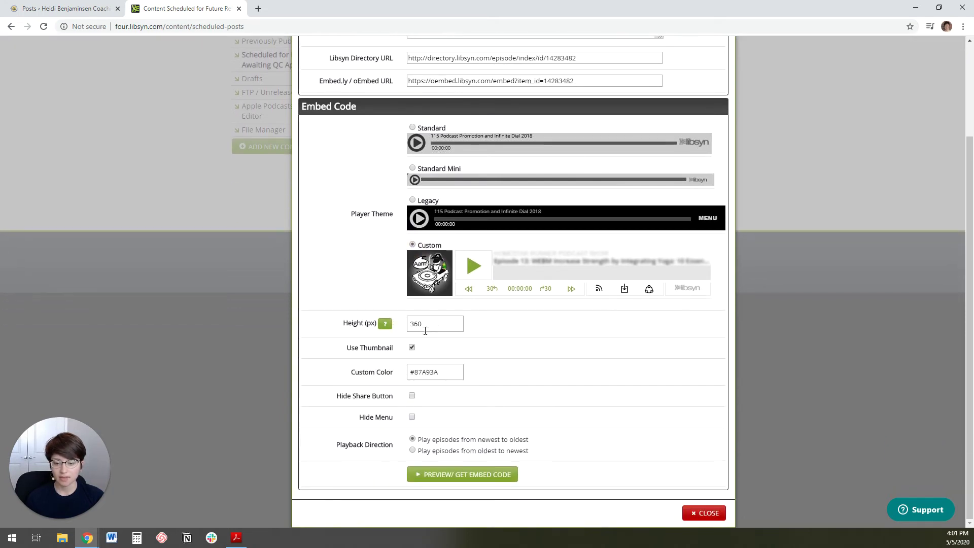
click(442, 373)
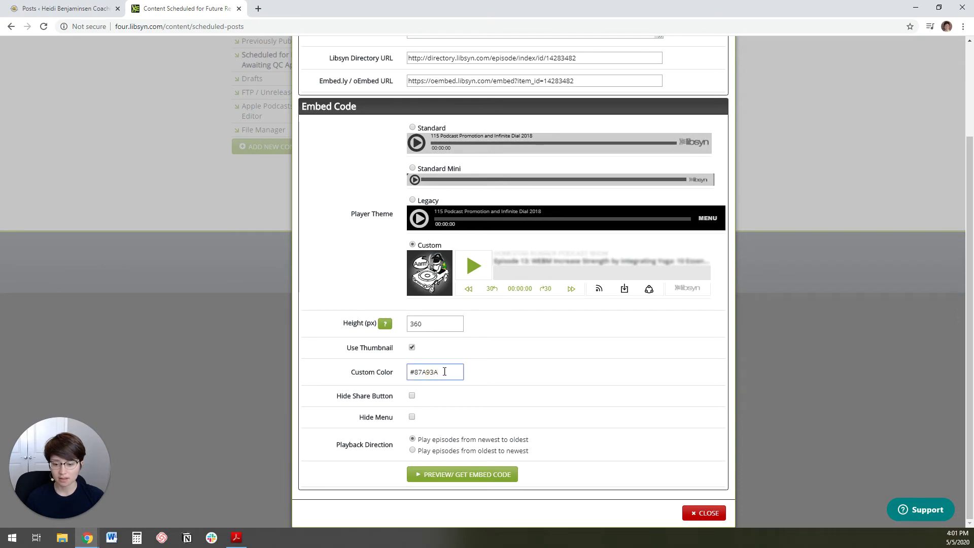
drag(444, 372, 397, 369)
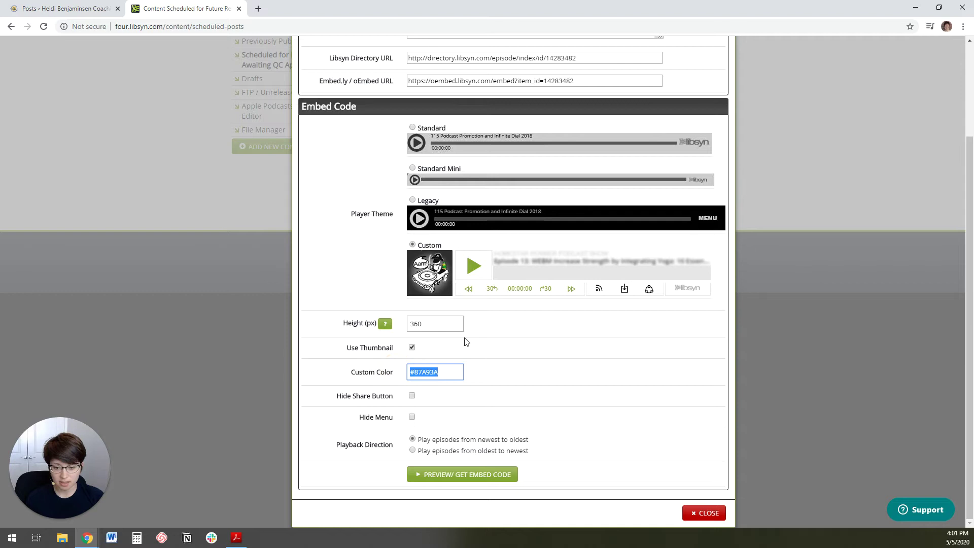
key(BackSpace)
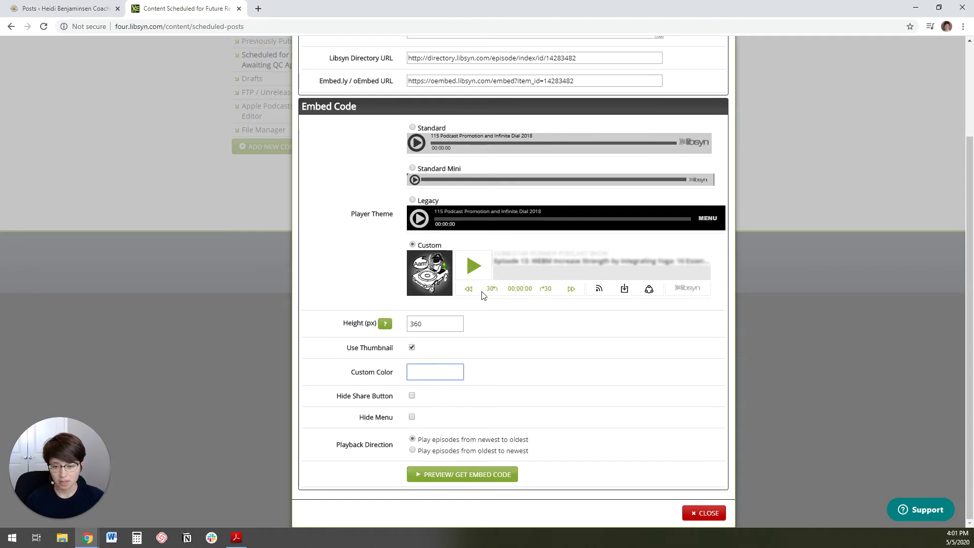
click(488, 474)
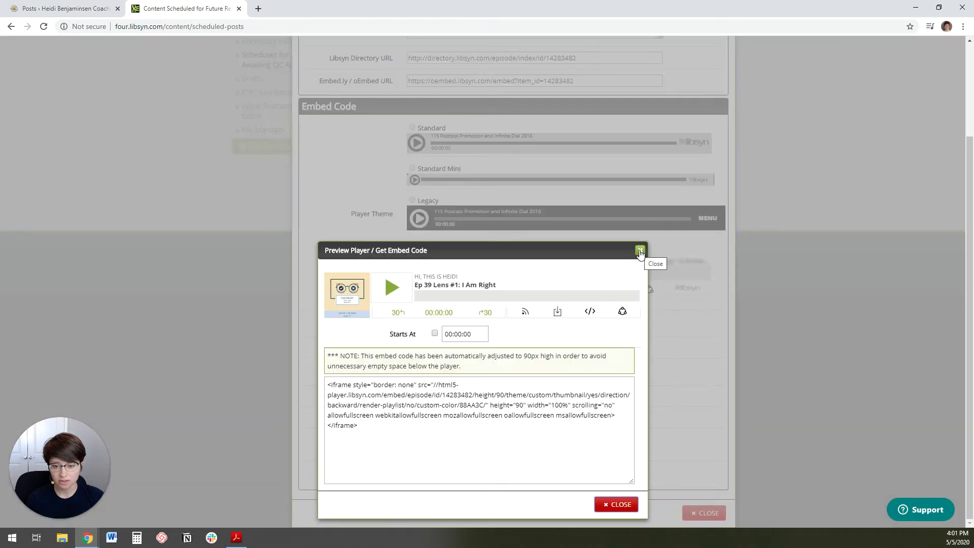
click(639, 250)
click(434, 375)
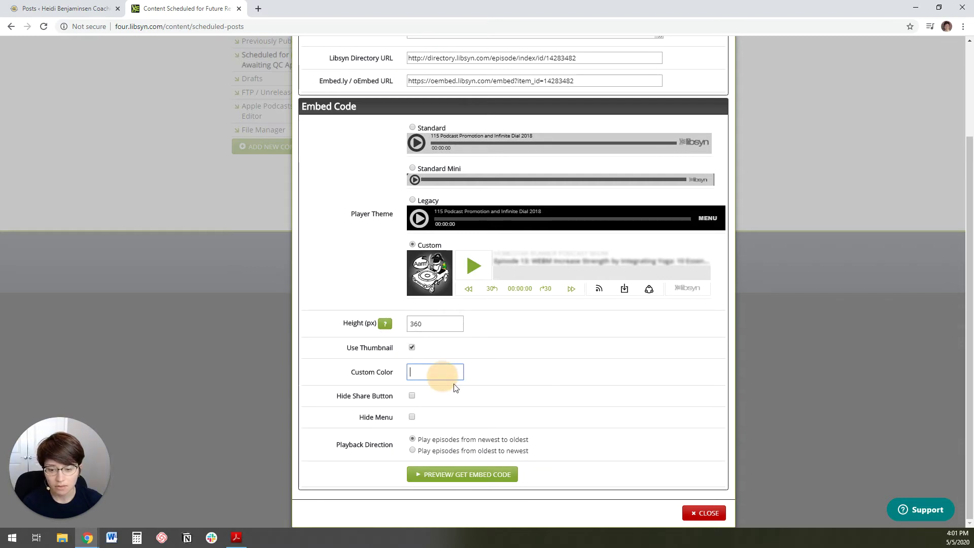
click(689, 513)
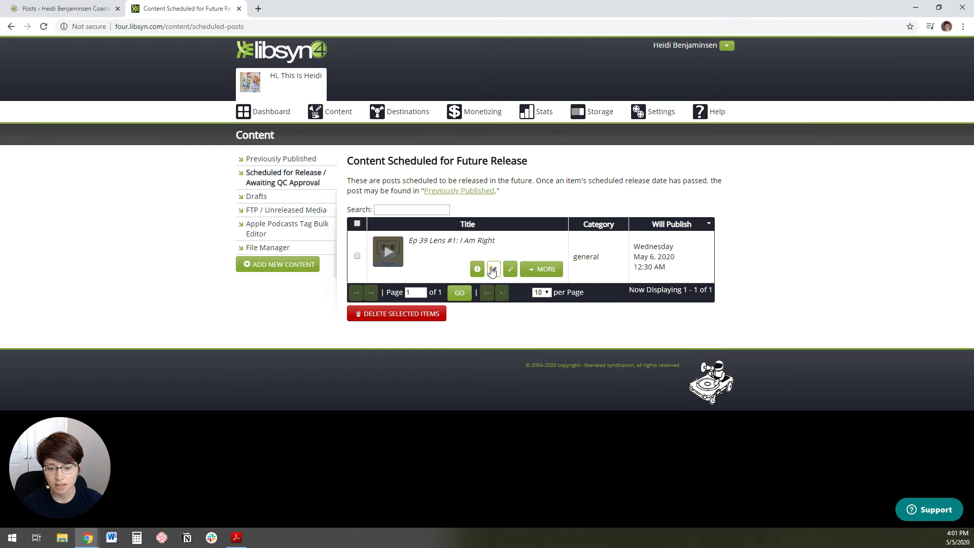
Step: Open Ep 39's embed code options, pick the Custom player theme and inspect its colour value
click(493, 269)
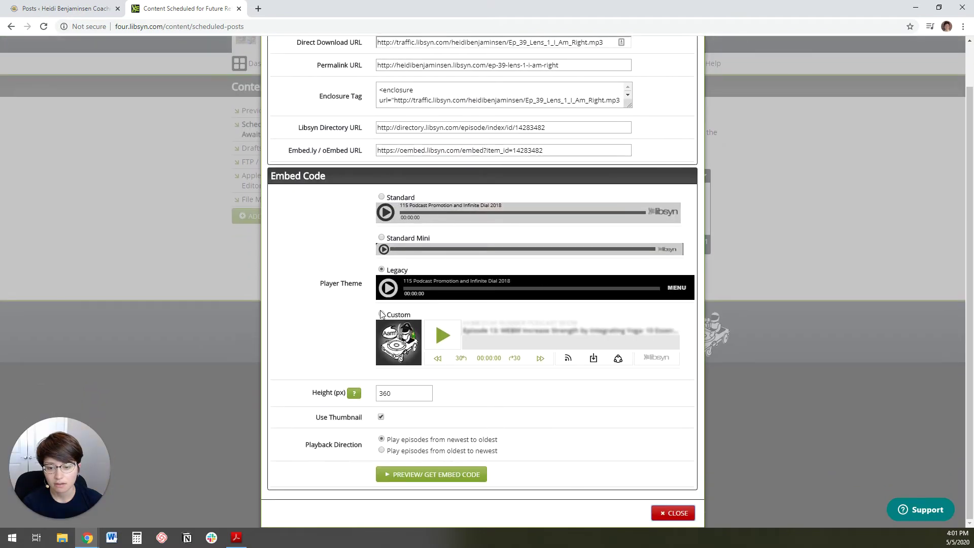
click(381, 315)
scroll(383, 312, down, 2)
drag(428, 371, 392, 370)
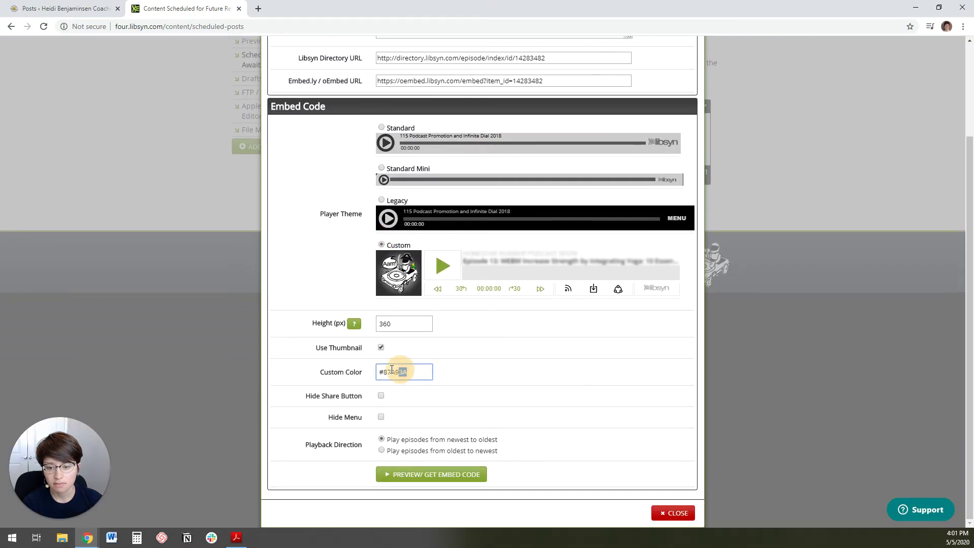
key(ctrl+a)
scroll(388, 185, up, 2)
scroll(388, 185, down, 2)
click(671, 515)
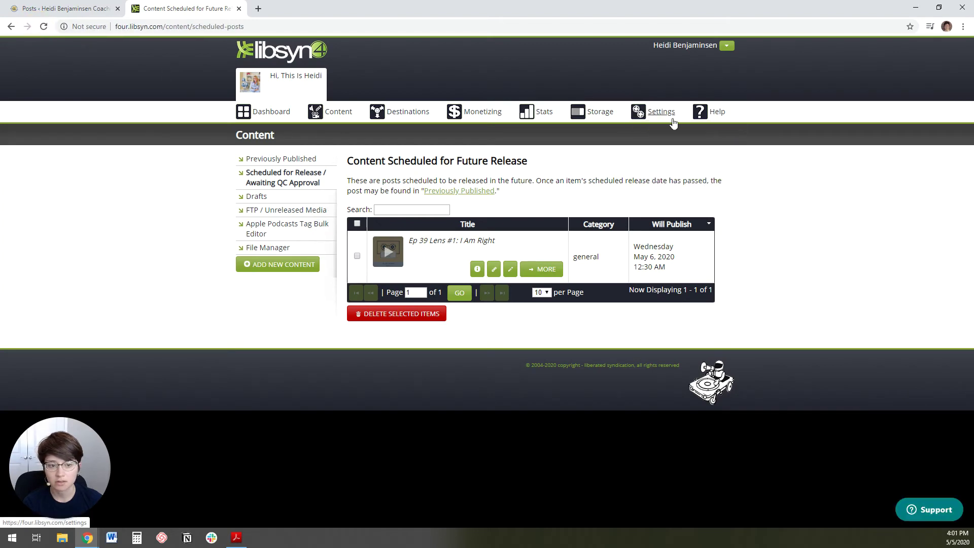
Step: Check the colour swatches settings, then reopen Ep 39's links and embed code from Scheduled for Release
mouse_move(673, 123)
click(660, 190)
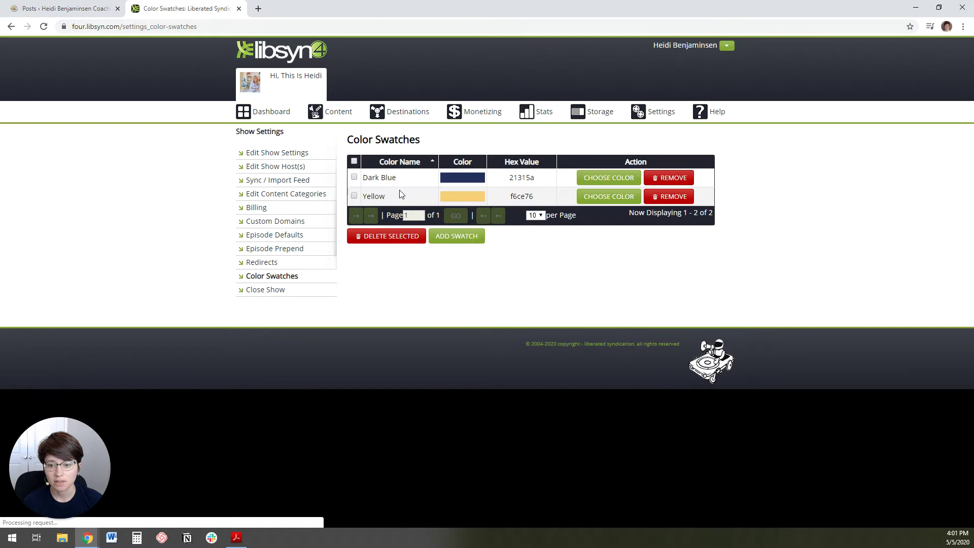
mouse_move(337, 109)
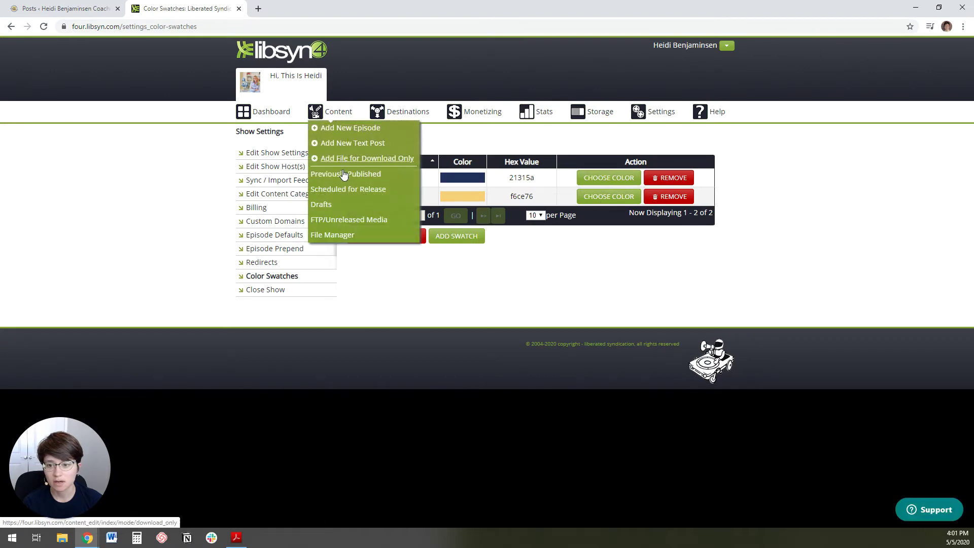
click(345, 189)
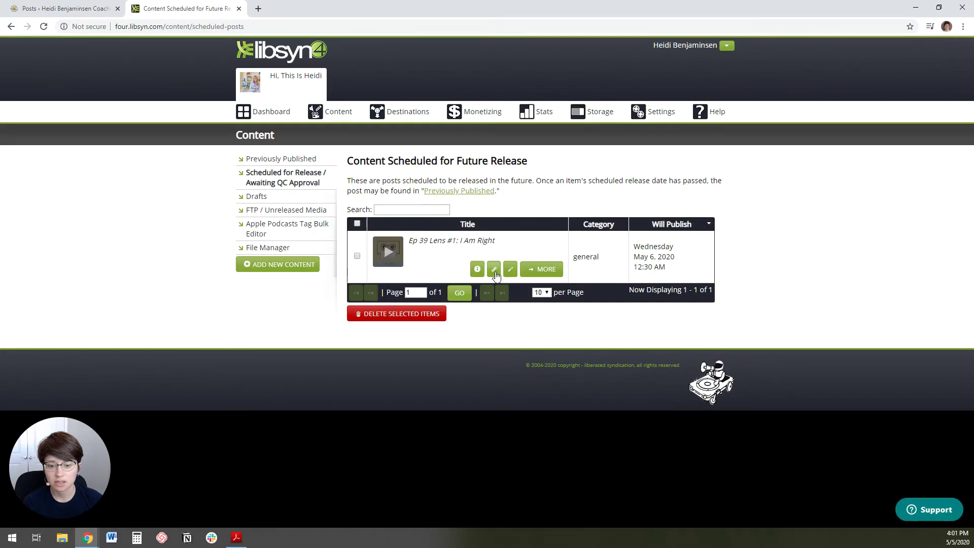
click(494, 270)
scroll(391, 289, down, 1)
Step: With the Custom player theme chosen, clear the custom colour value and preview the embed
click(412, 314)
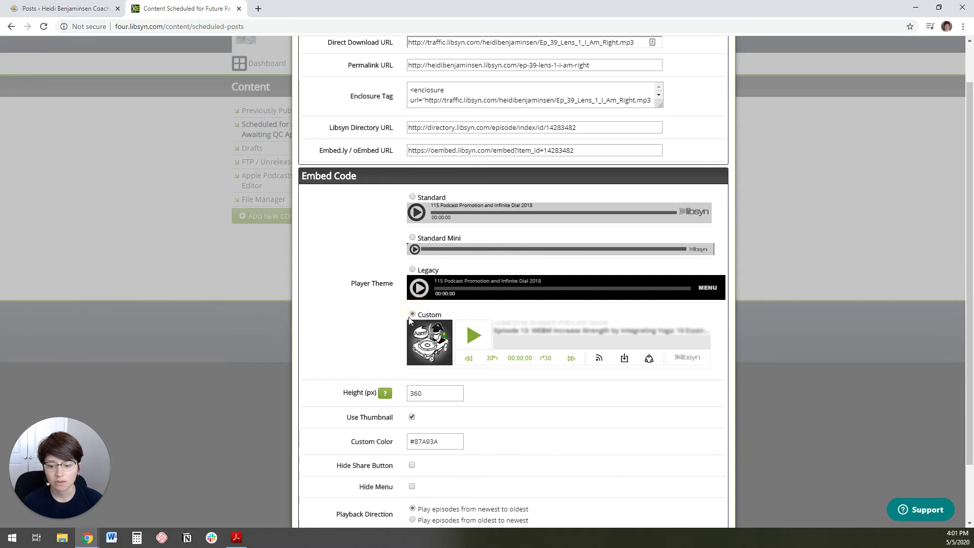
scroll(410, 318, down, 2)
click(446, 372)
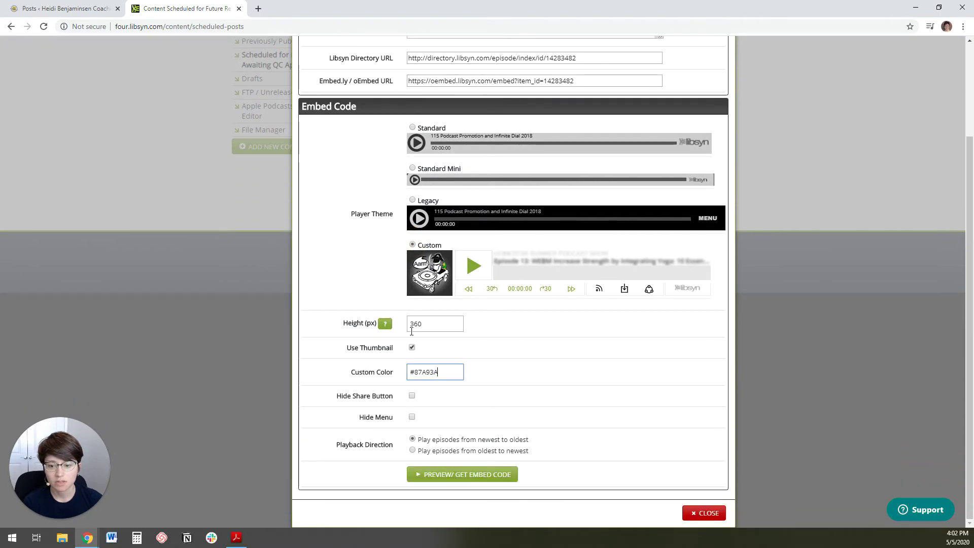
drag(444, 371, 398, 370)
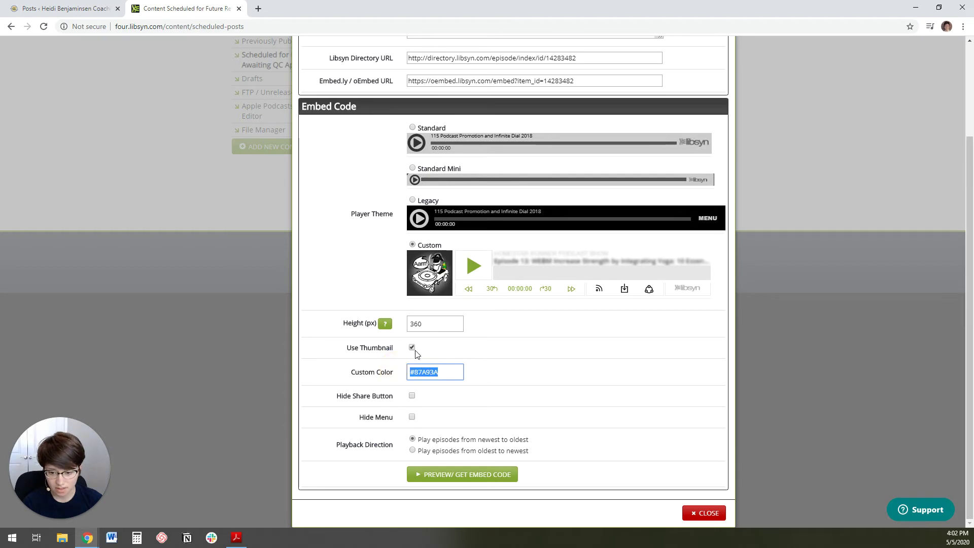
key(BackSpace)
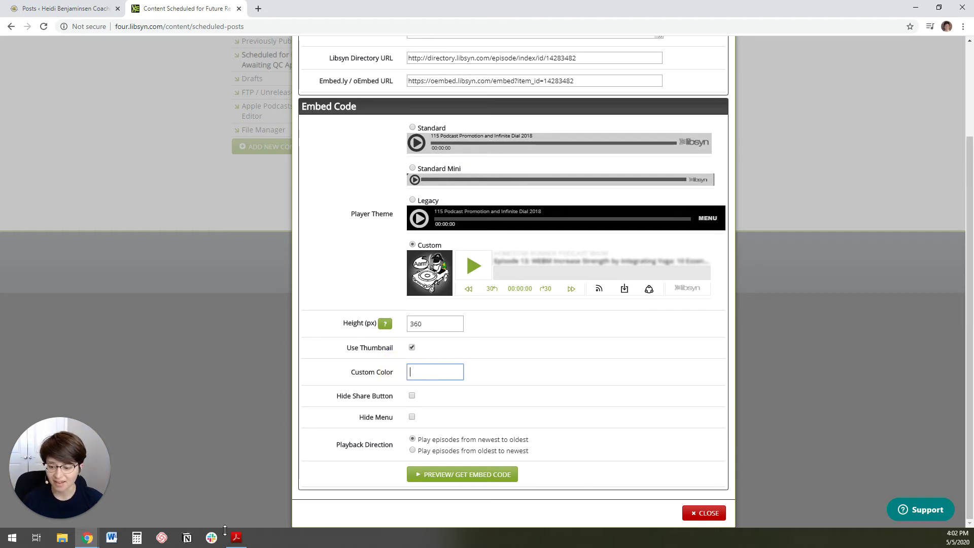
click(471, 475)
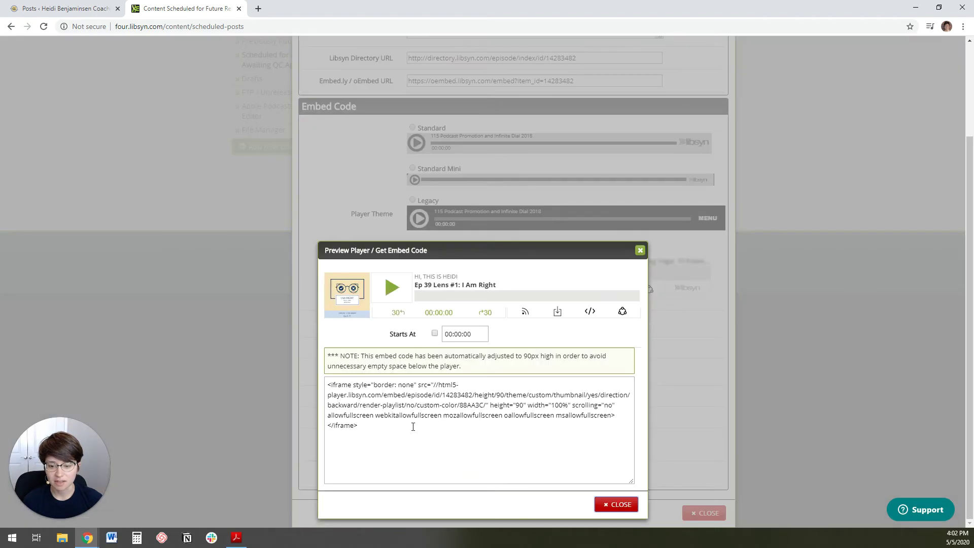
click(640, 250)
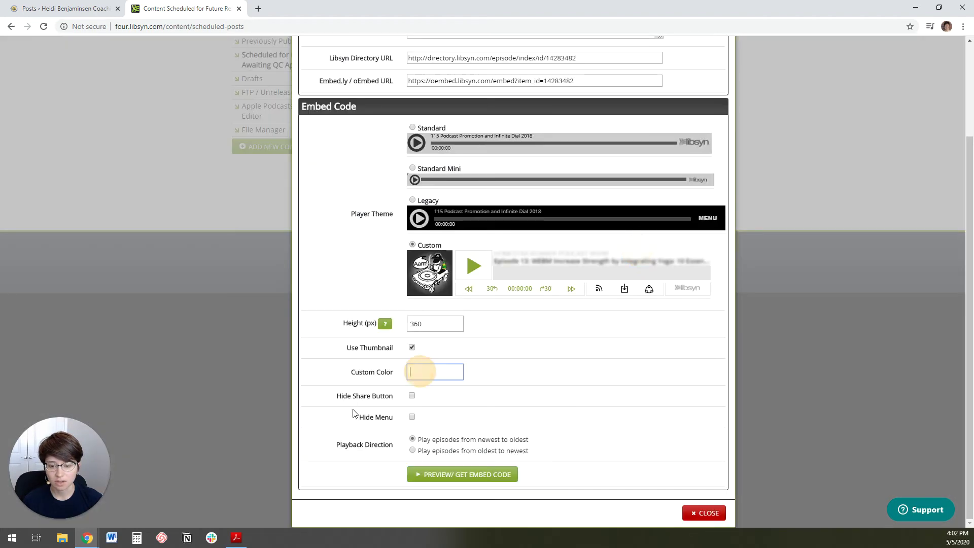
click(236, 544)
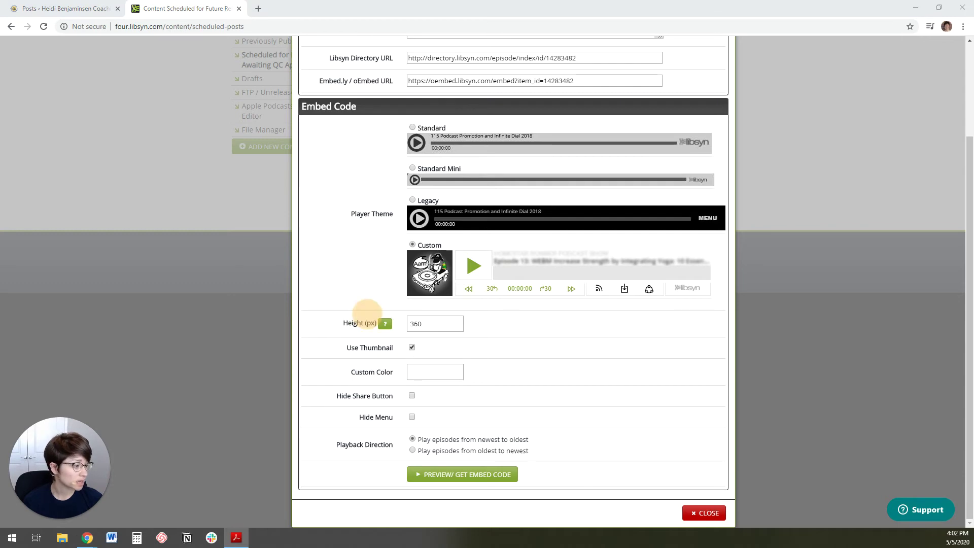
Step: Enter #21315a as the custom player colour and generate the embed preview
click(440, 369)
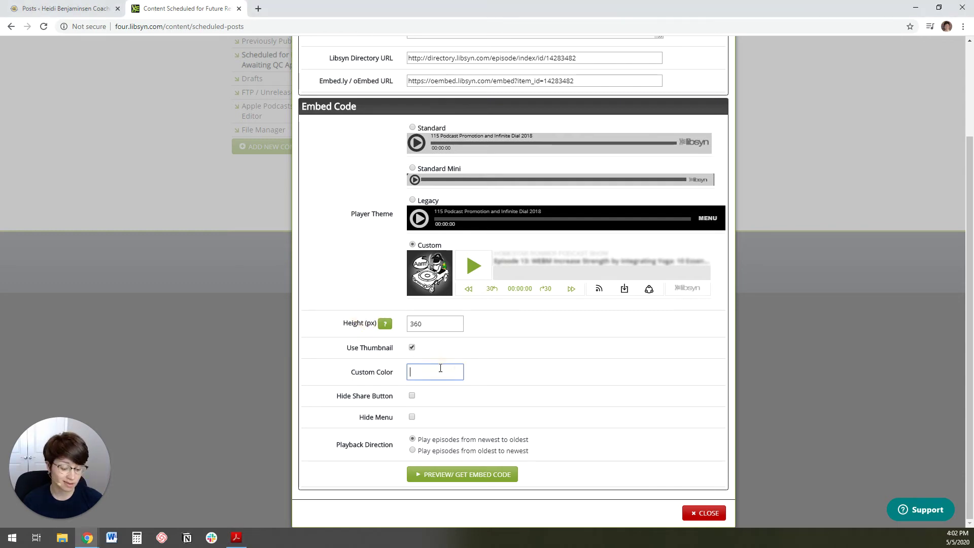
text(21315a)
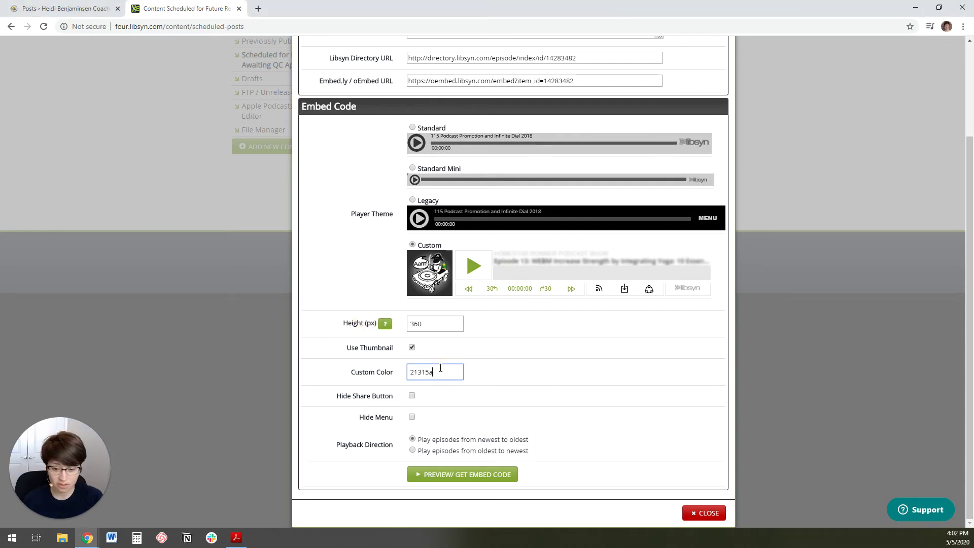
click(498, 381)
click(410, 376)
text(#)
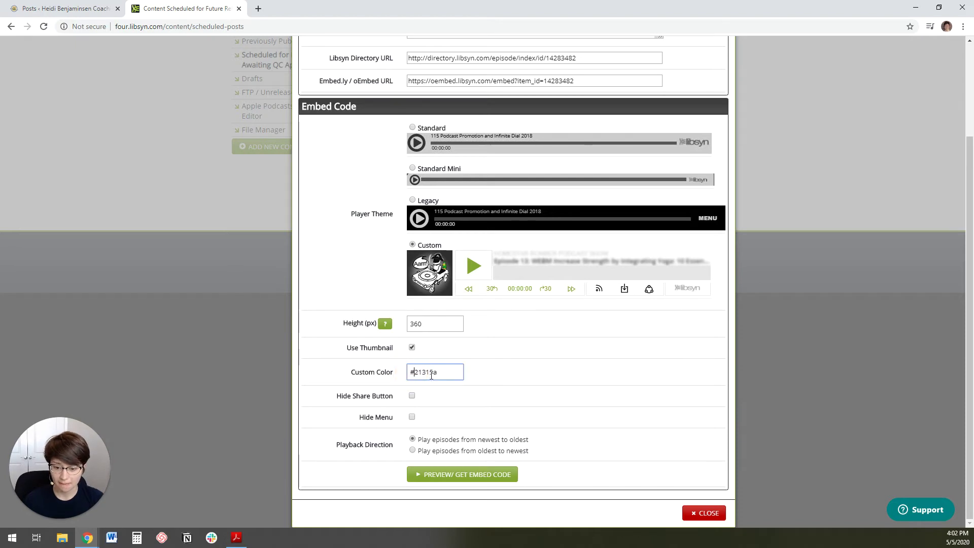
click(467, 477)
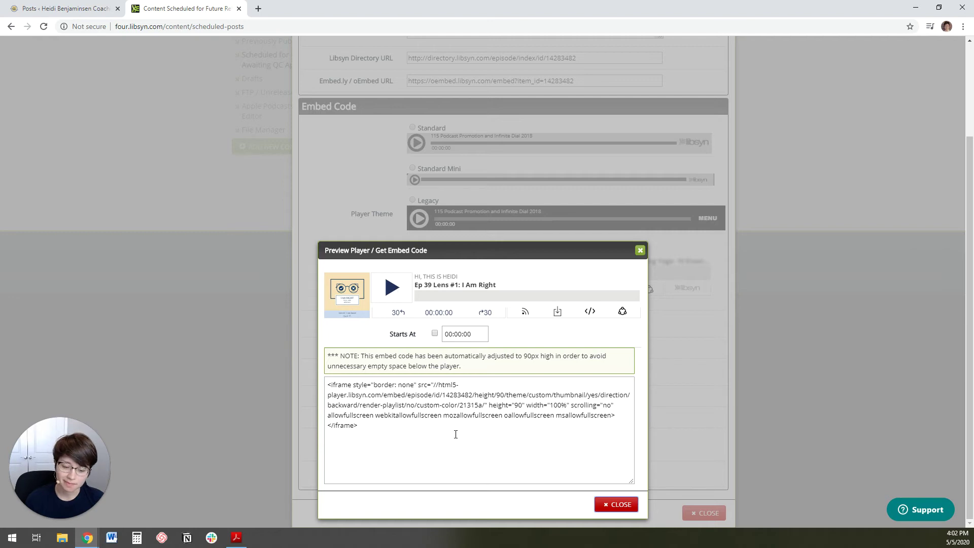
Step: Copy the iframe embed code and close the embed dialogs
drag(447, 432, 315, 372)
key(ctrl+c)
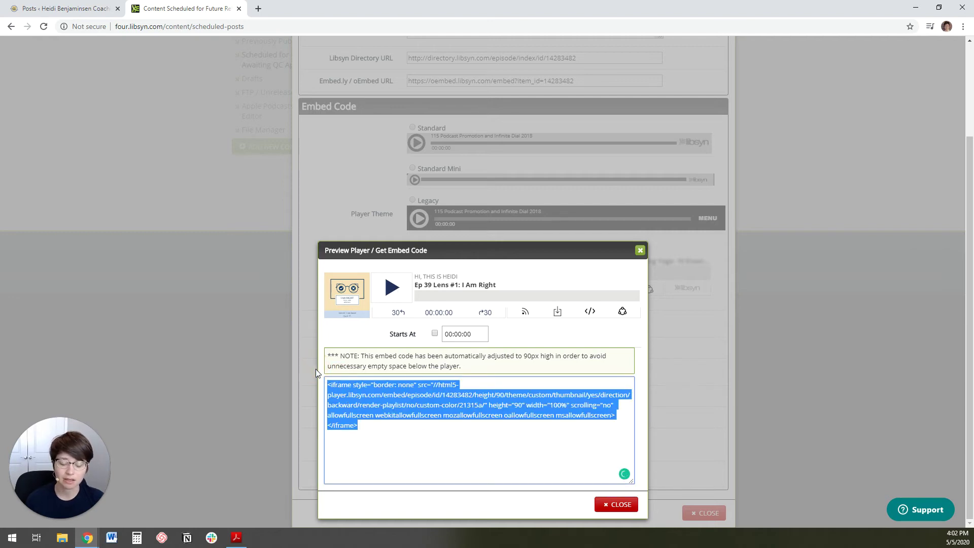
click(616, 505)
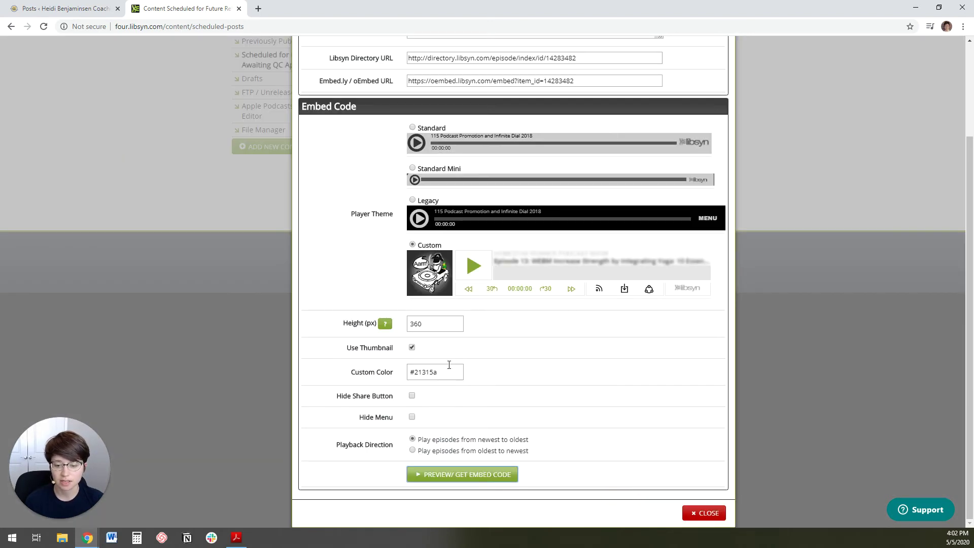
triple_click(428, 371)
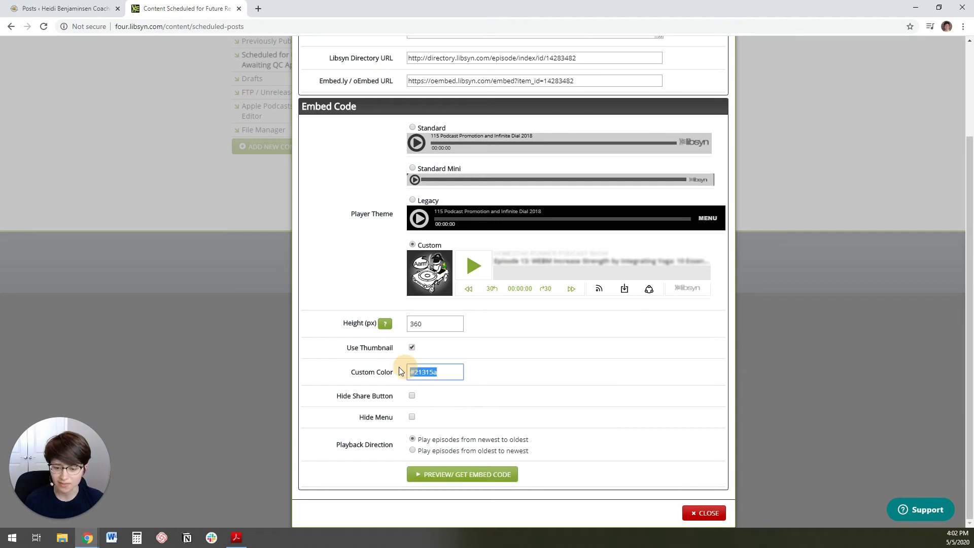
click(458, 372)
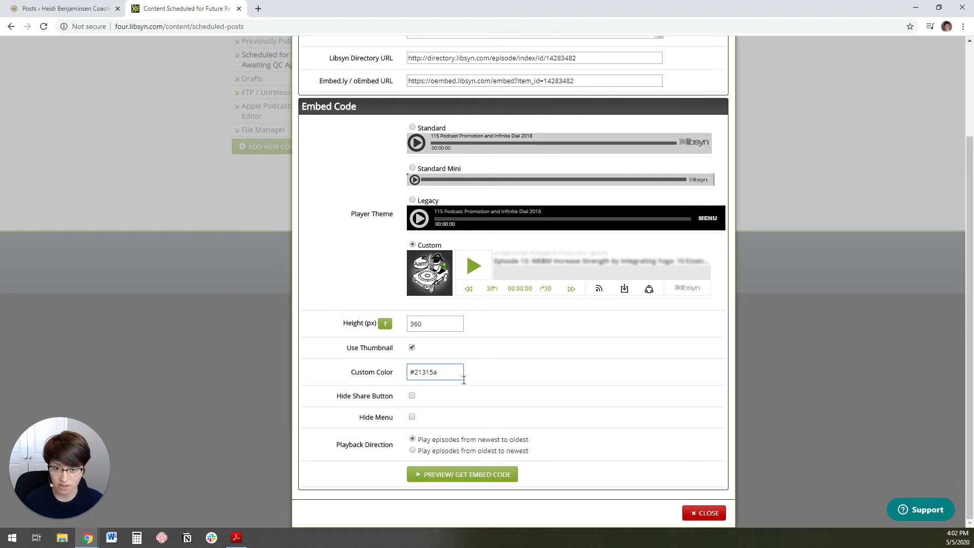
click(704, 513)
Step: Create a new post titled 'Ep. 39 Lens #1: I am Right', checking the title against Libsyn
click(65, 6)
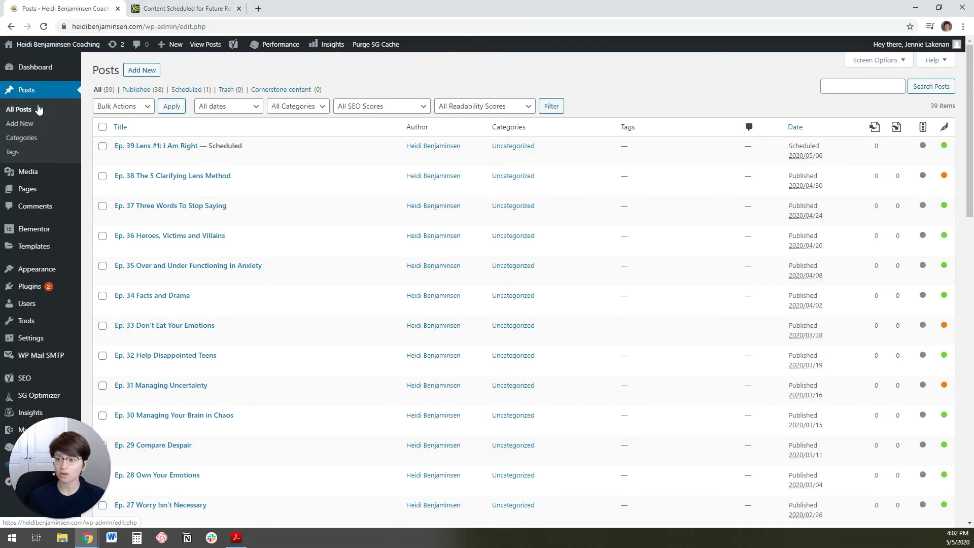
click(137, 77)
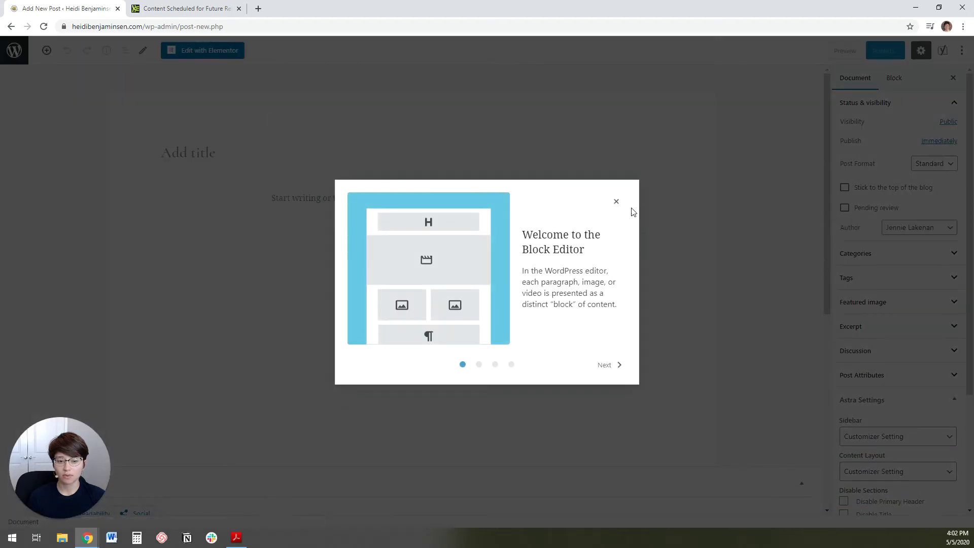
click(616, 200)
click(171, 152)
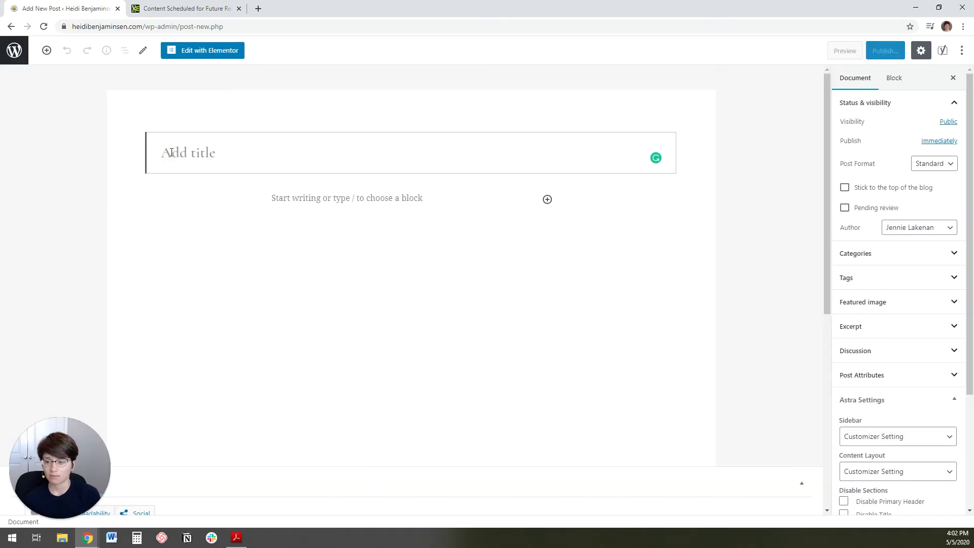
text(Ep.)
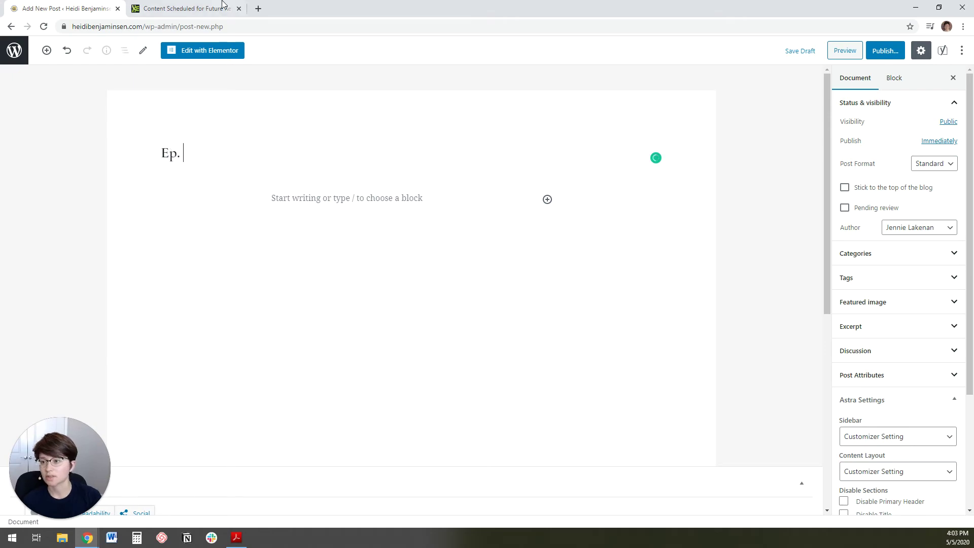
click(221, 8)
click(94, 8)
text(39)
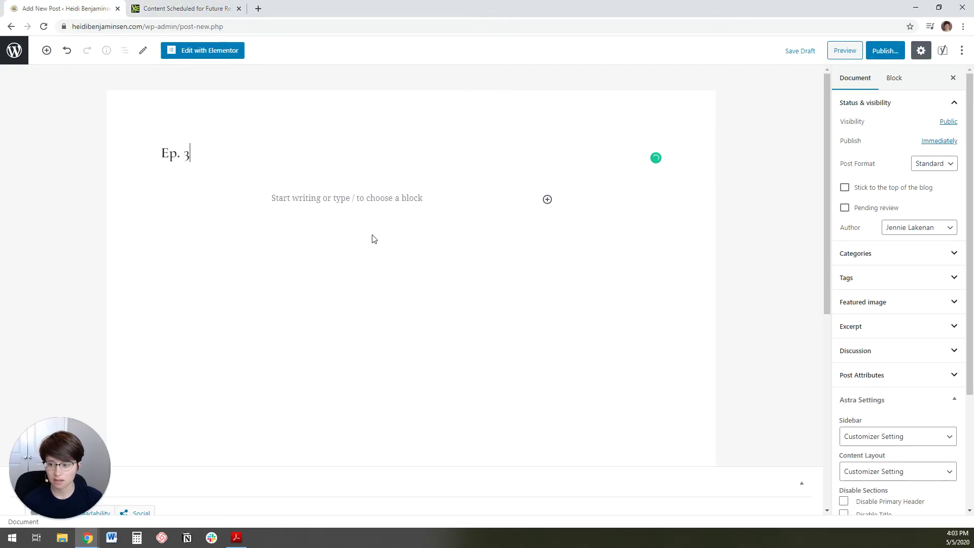
click(192, 8)
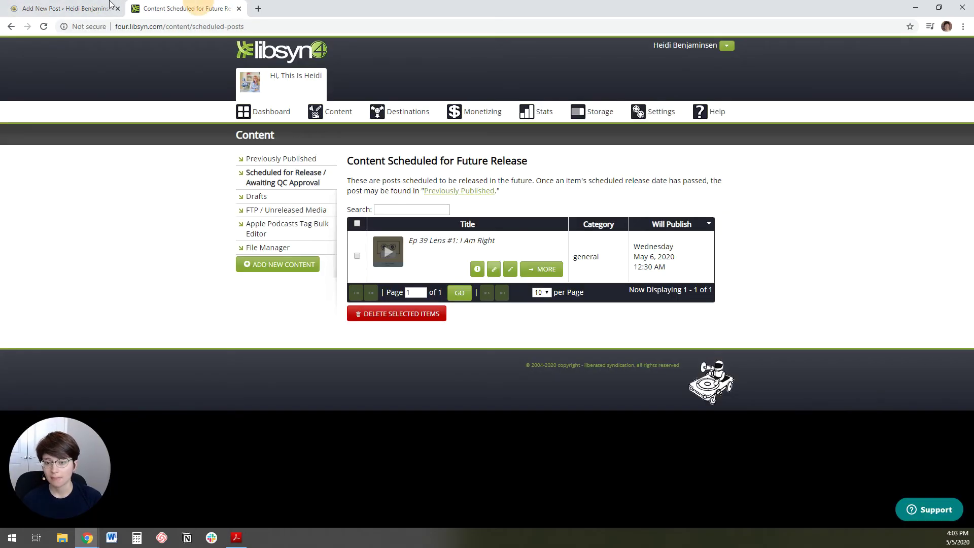
click(71, 4)
text(Lens #1: I am Right)
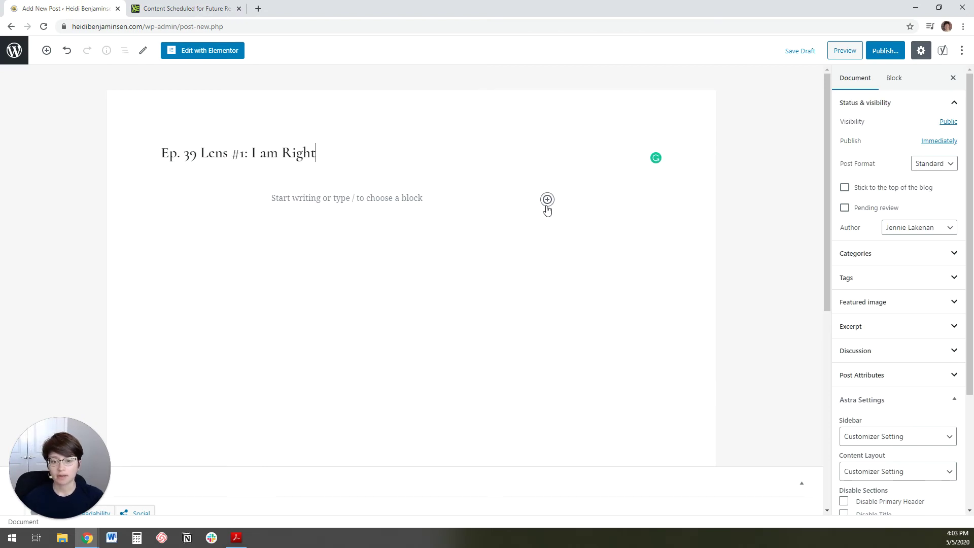
Step: Insert a Custom HTML block to hold the player embed
click(547, 199)
text(html)
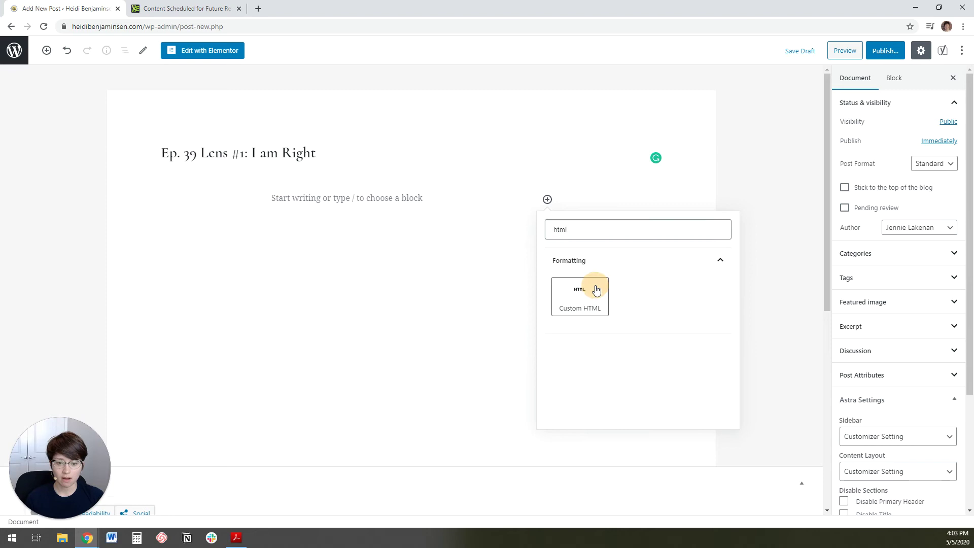
click(591, 289)
click(300, 200)
Step: Paste the Libsyn embed code into the HTML block and add a Paragraph block below it
key(ctrl+v)
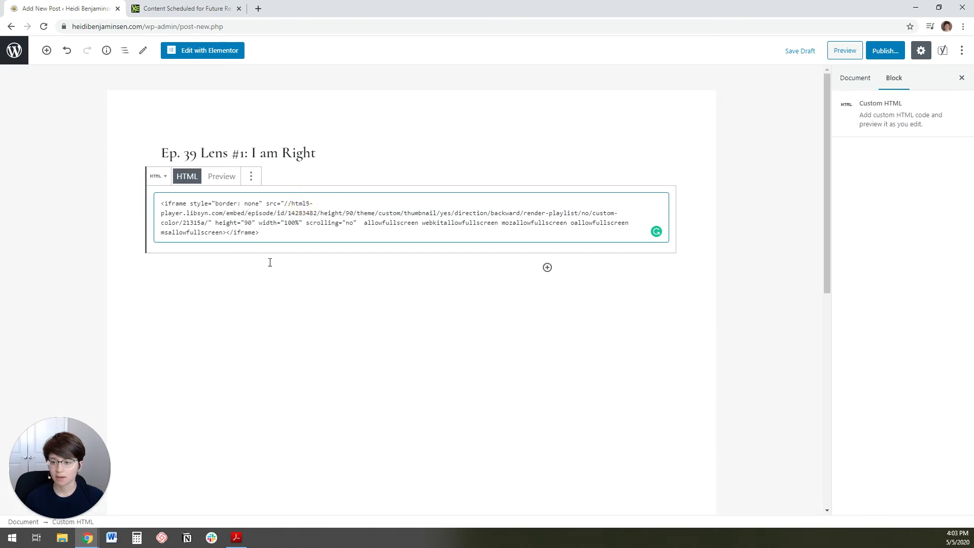
click(547, 267)
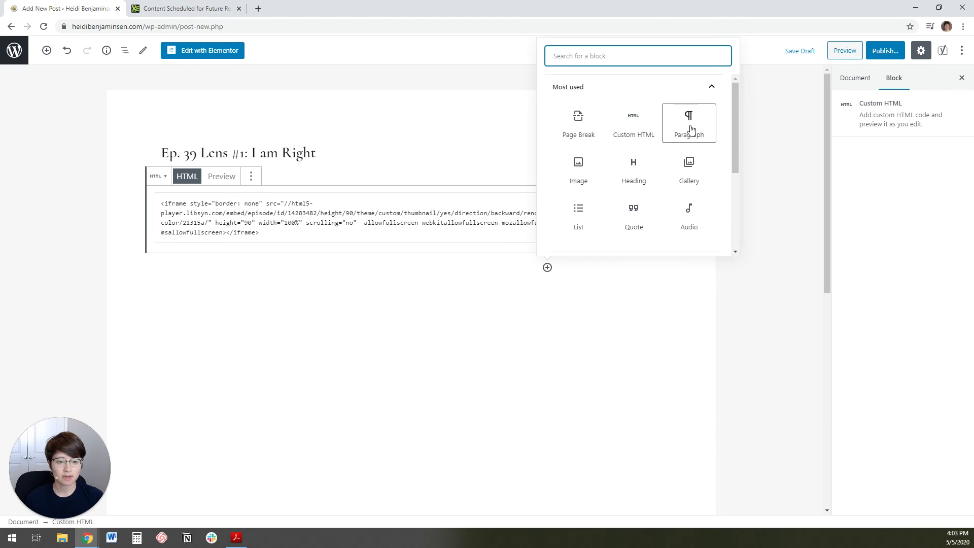
click(690, 134)
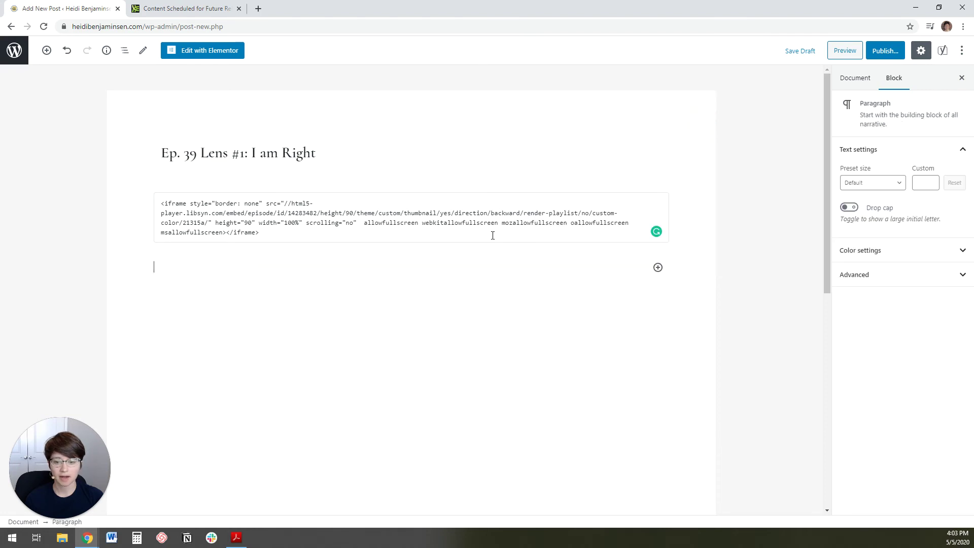
Step: Copy the Ep 39 description from Libsyn's episode details and paste it as plain text
click(152, 8)
click(541, 270)
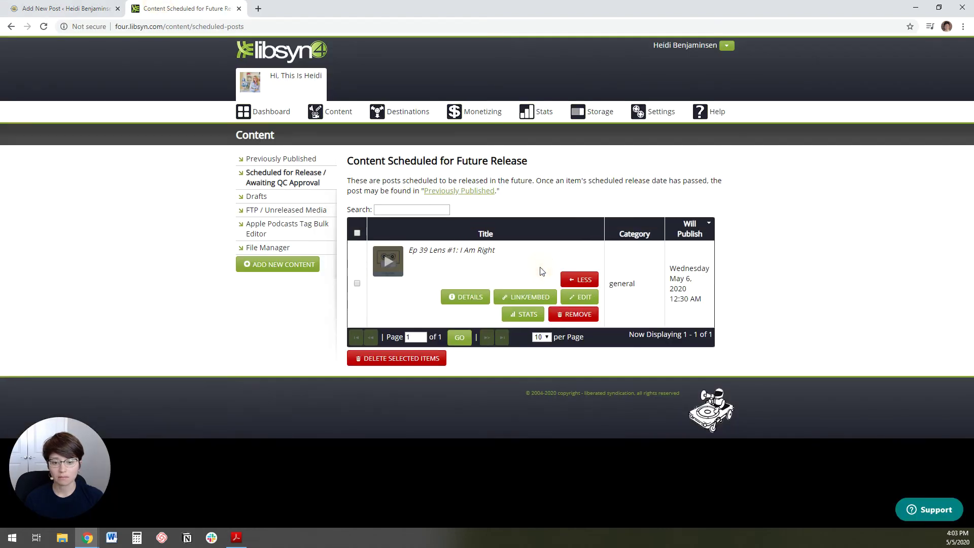
click(457, 297)
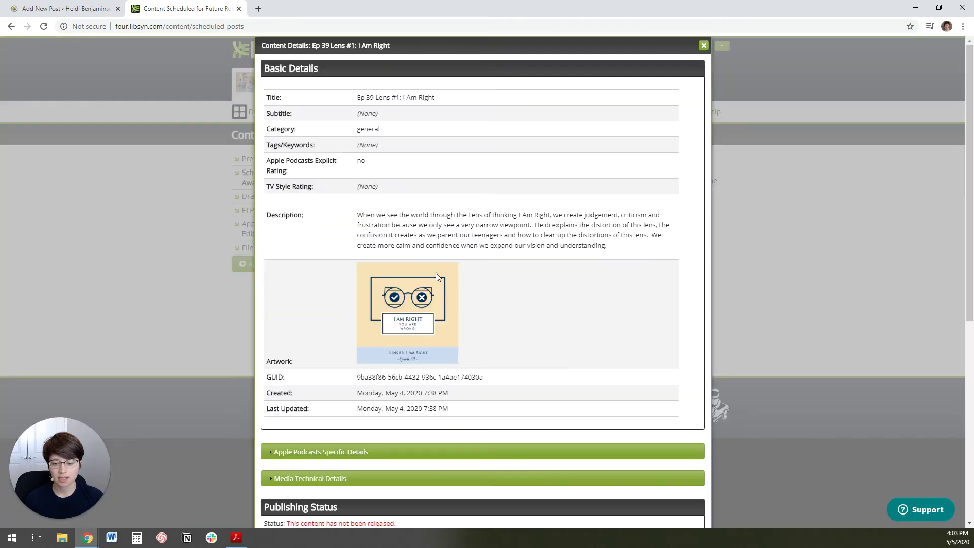
drag(609, 245, 360, 215)
key(ctrl+c)
click(50, 8)
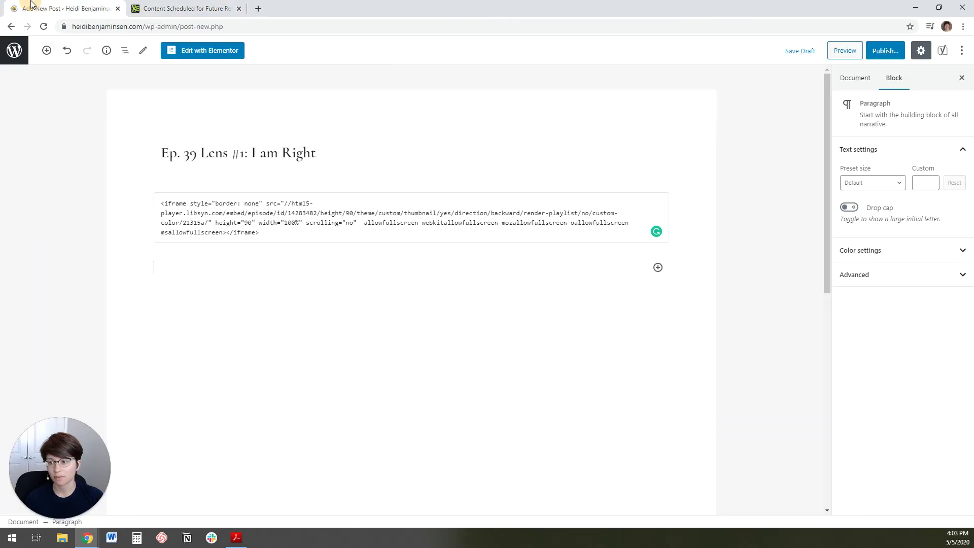
right_click(194, 269)
click(267, 358)
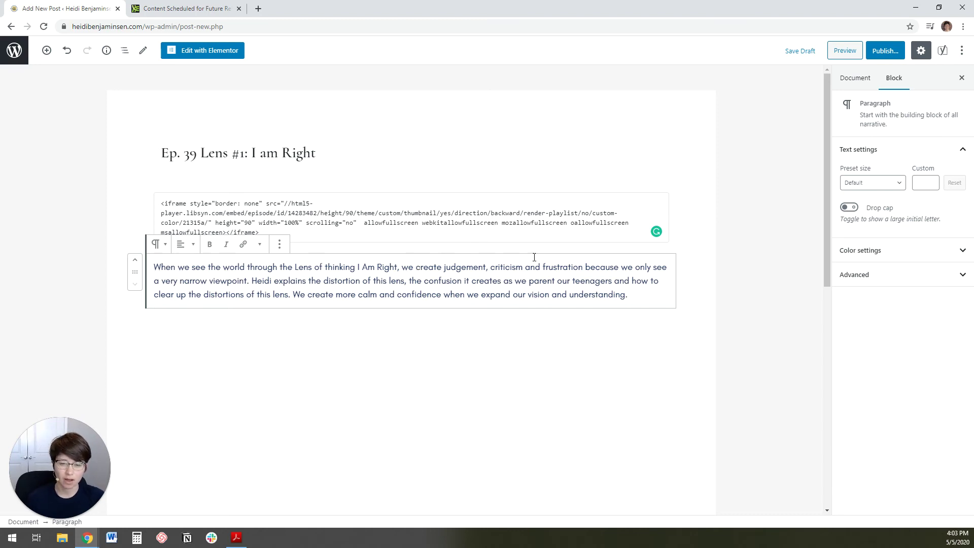
Step: Make the podcast host the post's author
click(856, 80)
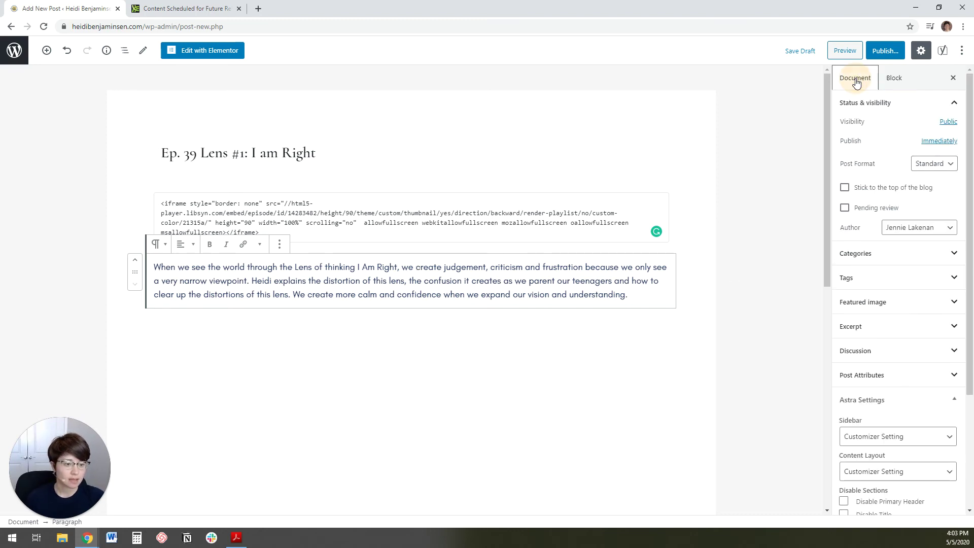
click(919, 228)
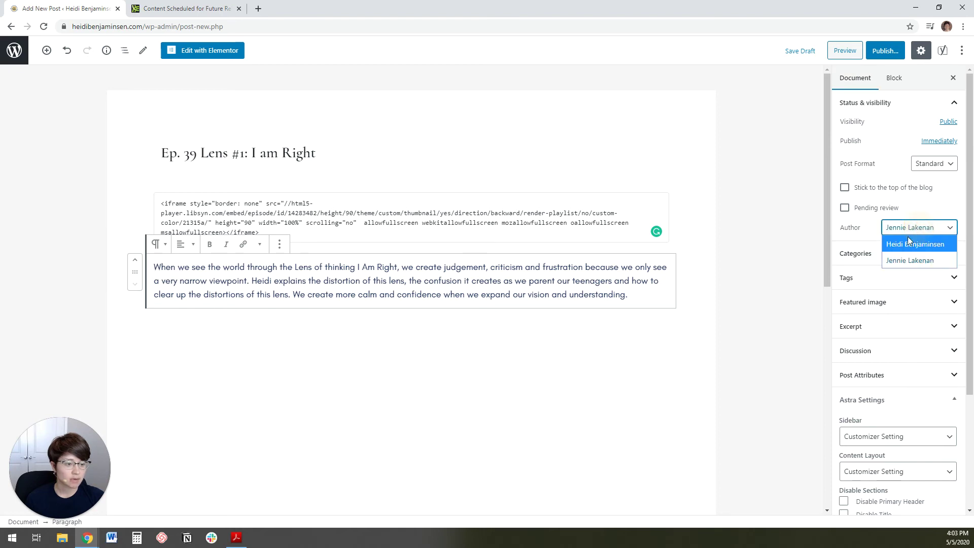
click(908, 244)
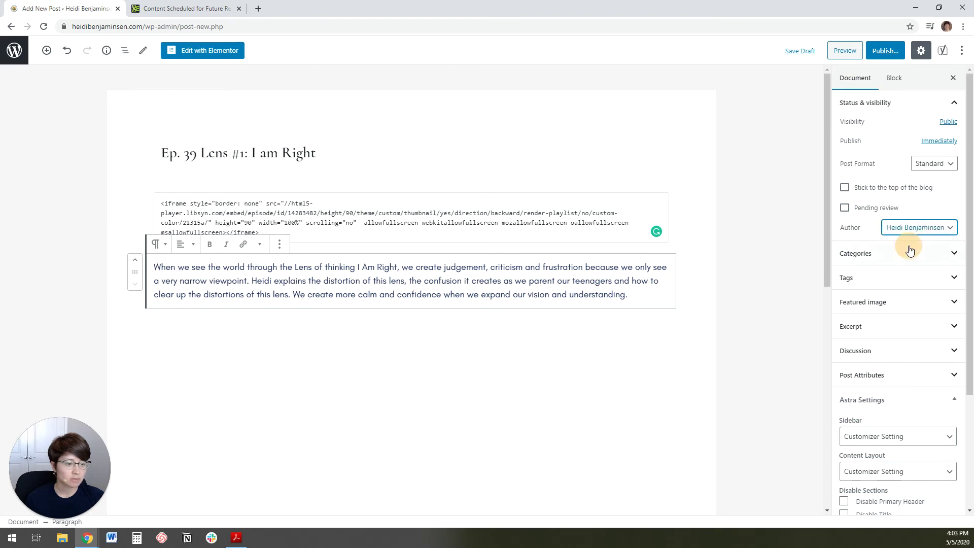
Step: Set the publish date to May 6, 2020 at 9:02 pm instead of Immediately
click(949, 143)
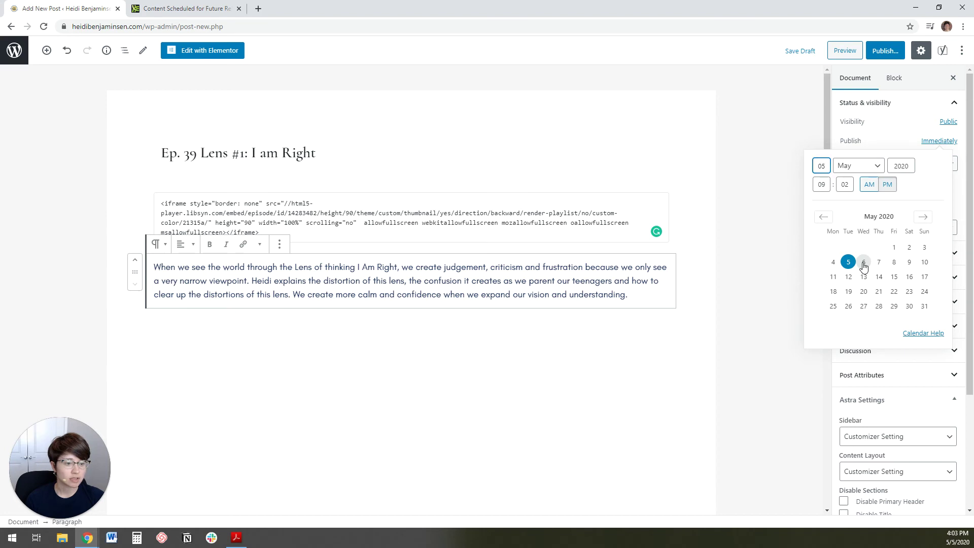
click(863, 264)
click(866, 142)
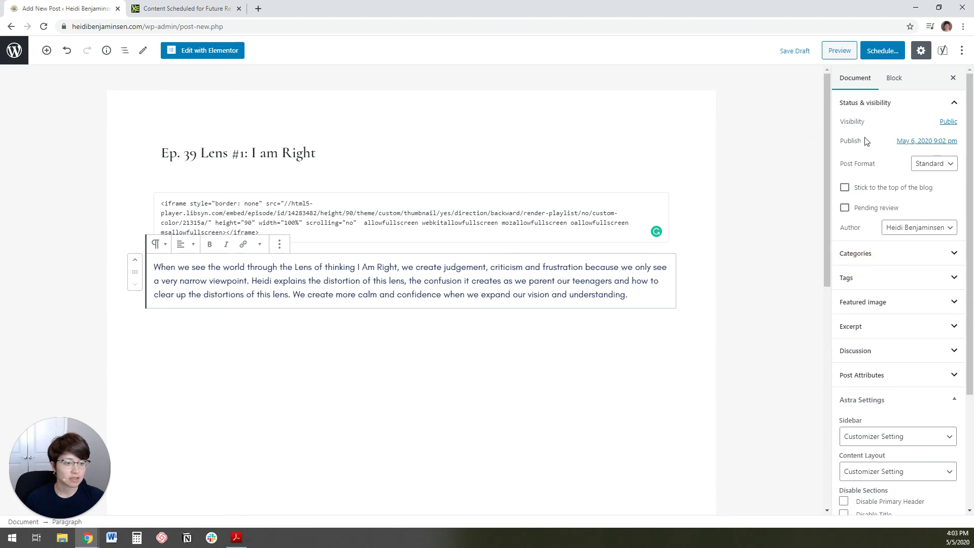
click(922, 143)
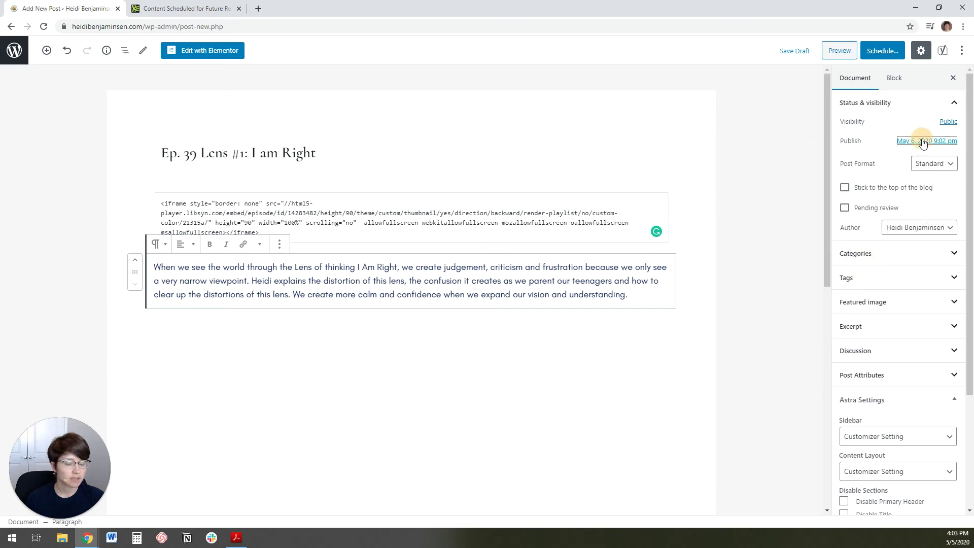
click(882, 120)
scroll(892, 262, down, 1)
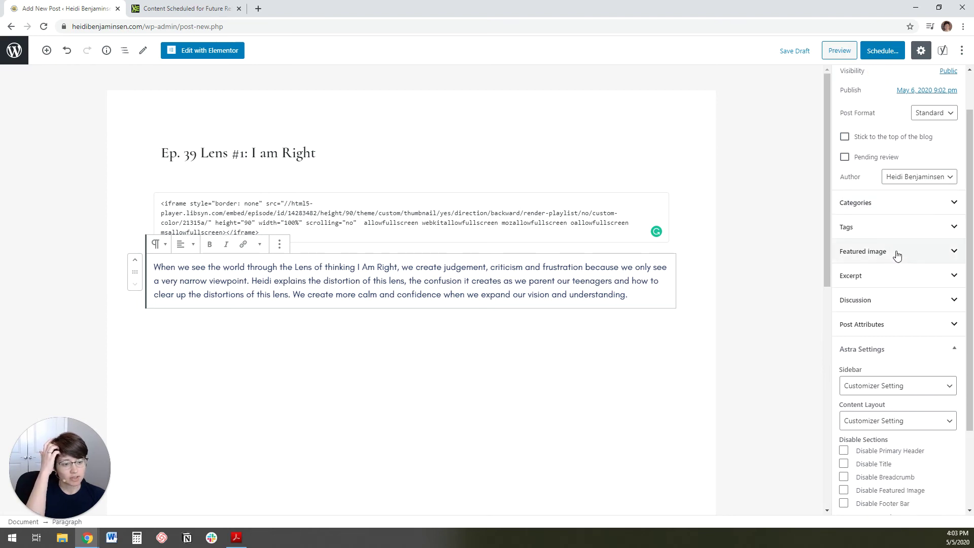
Step: Choose ep-39-cover-1.jpg, the 'I am Right' cover, from the Media Library as featured image
click(894, 253)
click(897, 294)
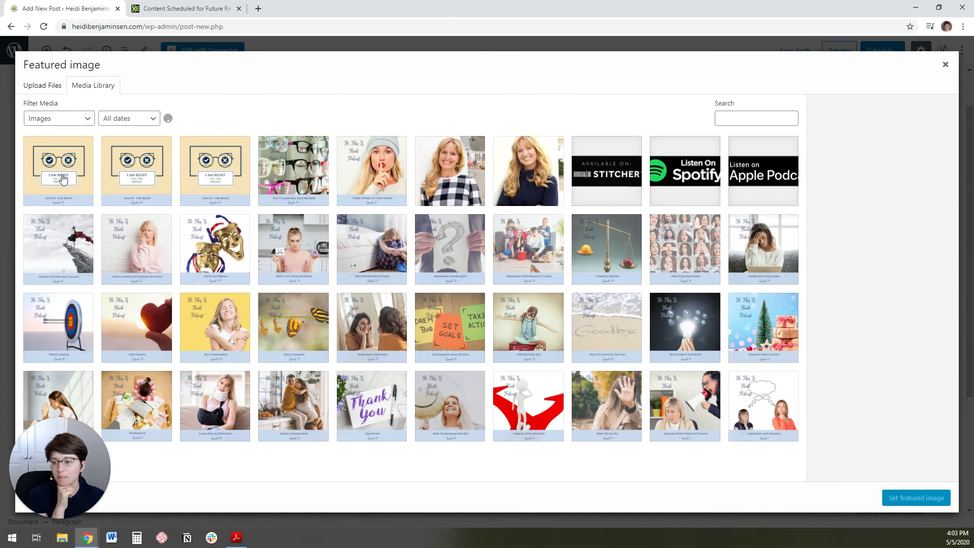
click(67, 167)
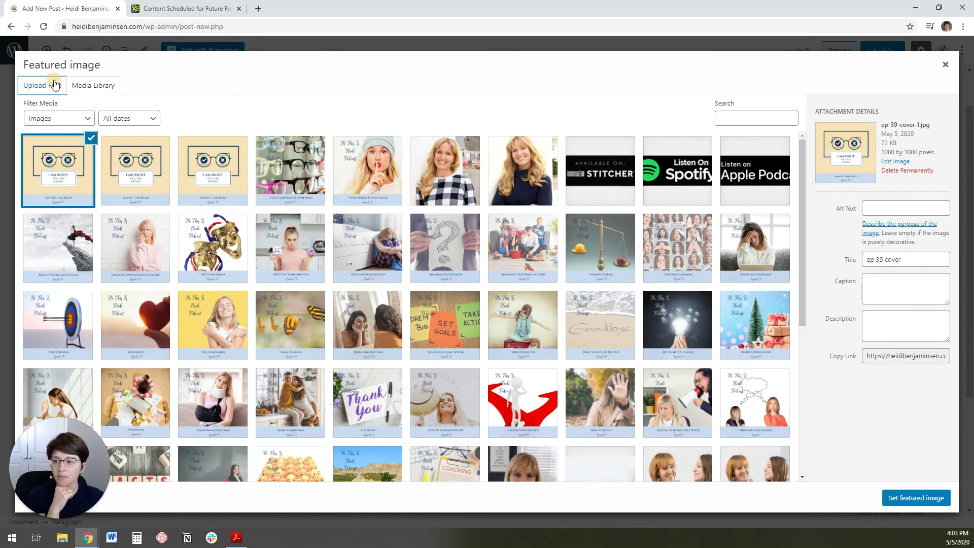
click(53, 85)
click(500, 267)
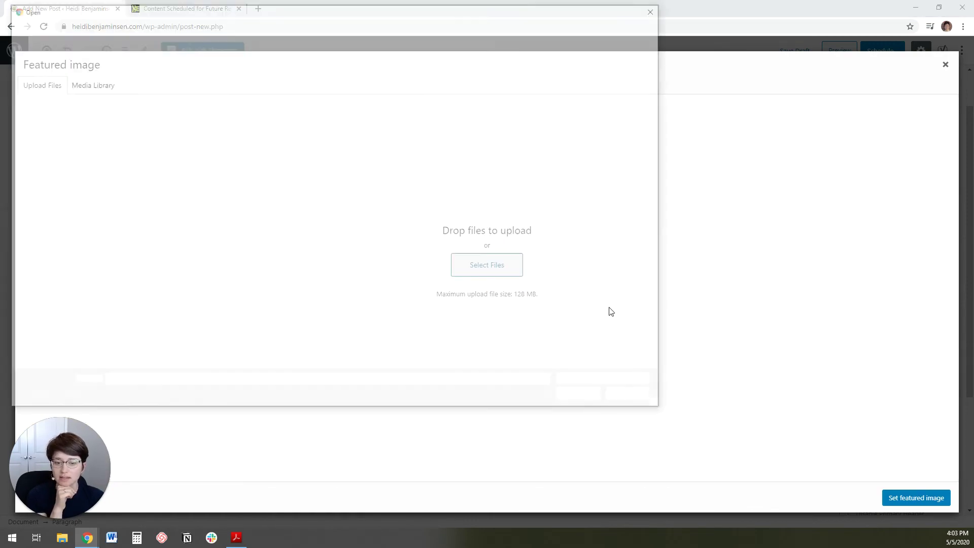
click(643, 399)
click(79, 86)
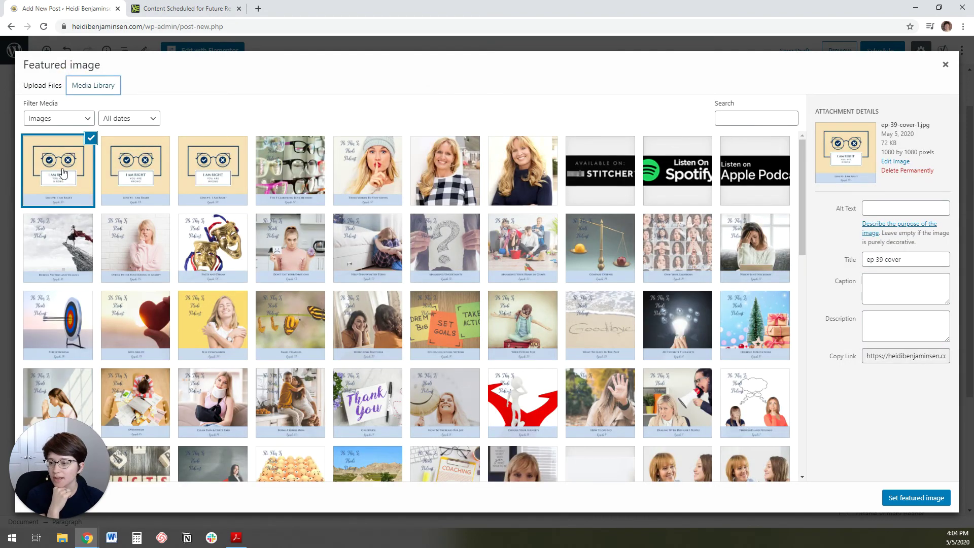
click(64, 178)
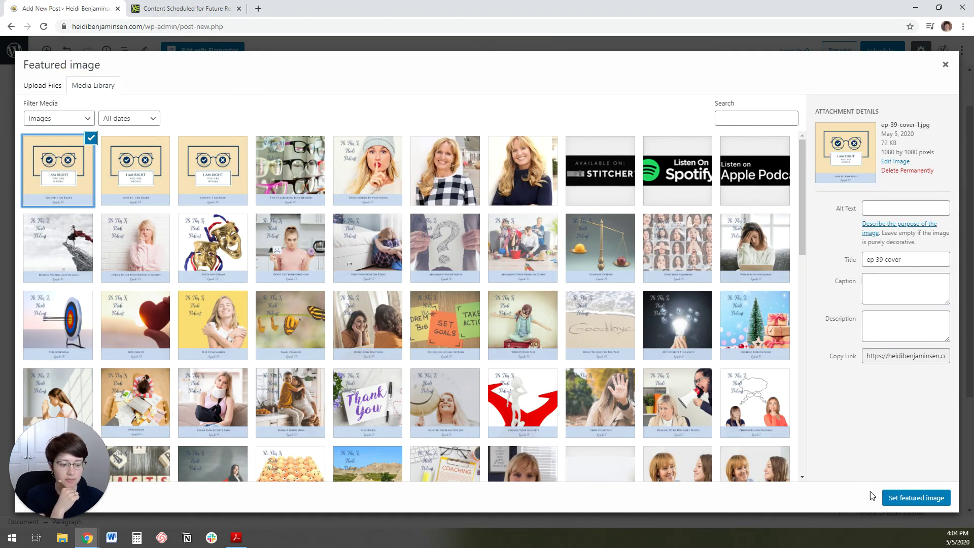
click(887, 497)
scroll(895, 311, down, 5)
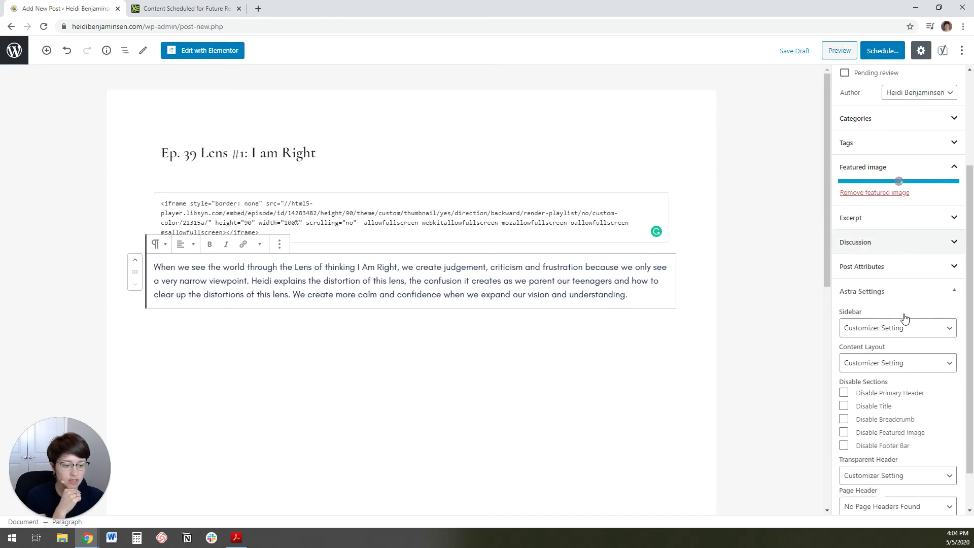
Step: Schedule 'Ep. 39 Lens #1: I am Right' for May 6, 2020, 9:02 pm and confirm it
scroll(905, 318, up, 5)
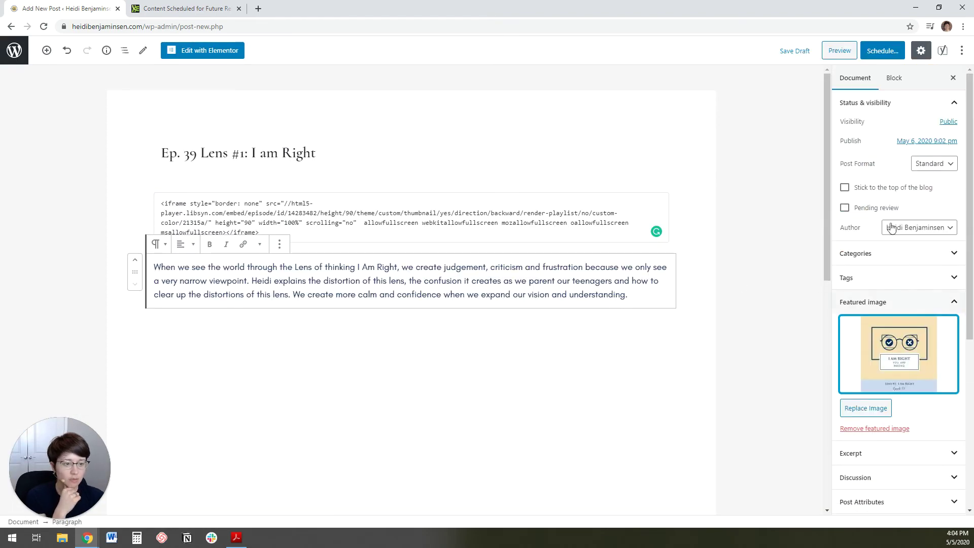
click(885, 51)
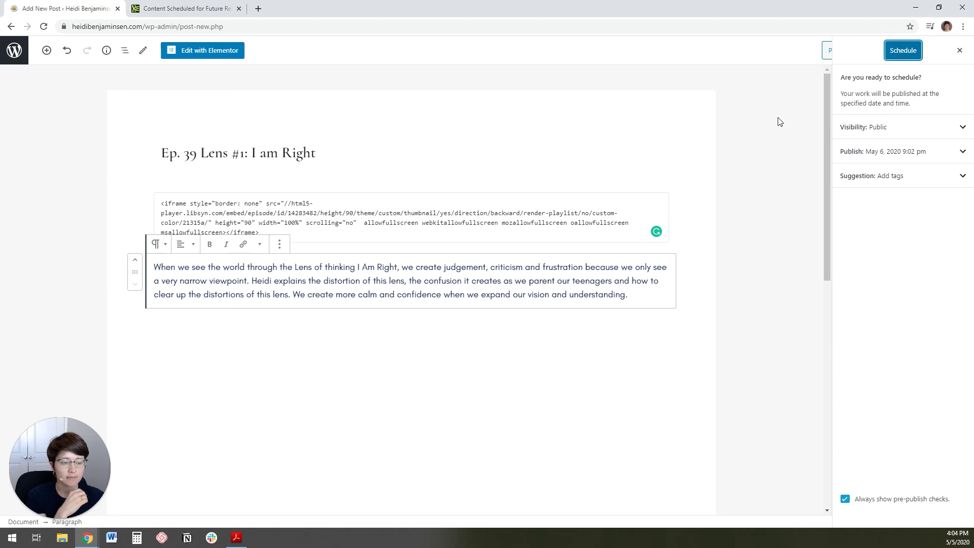
click(903, 50)
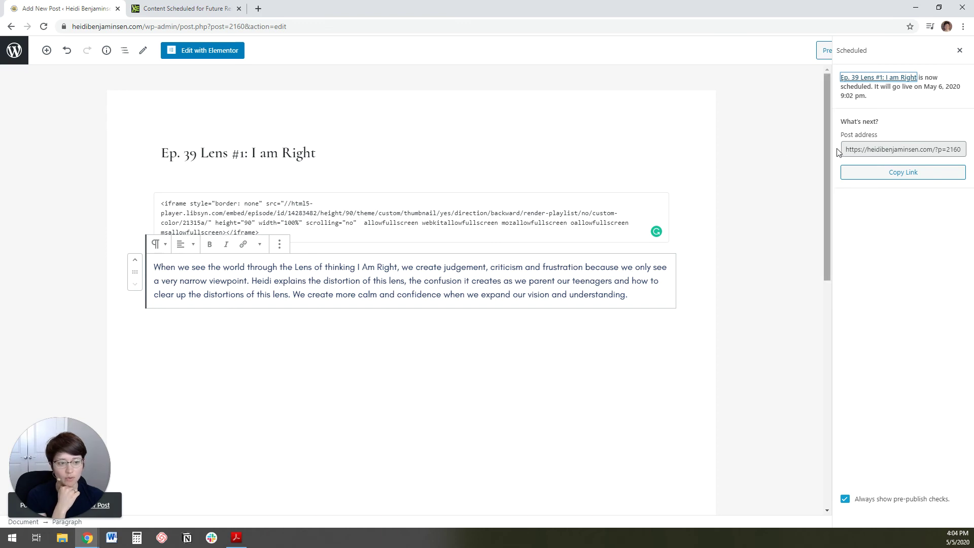
Step: Remove 'ep-39-' from the slug to leave lens-1-i-am-right, then reschedule the post
click(959, 51)
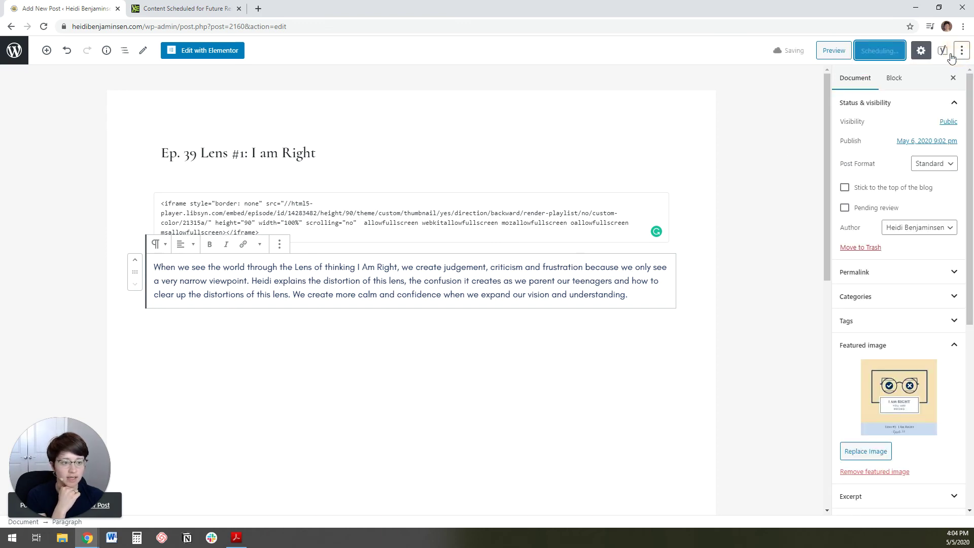
click(318, 151)
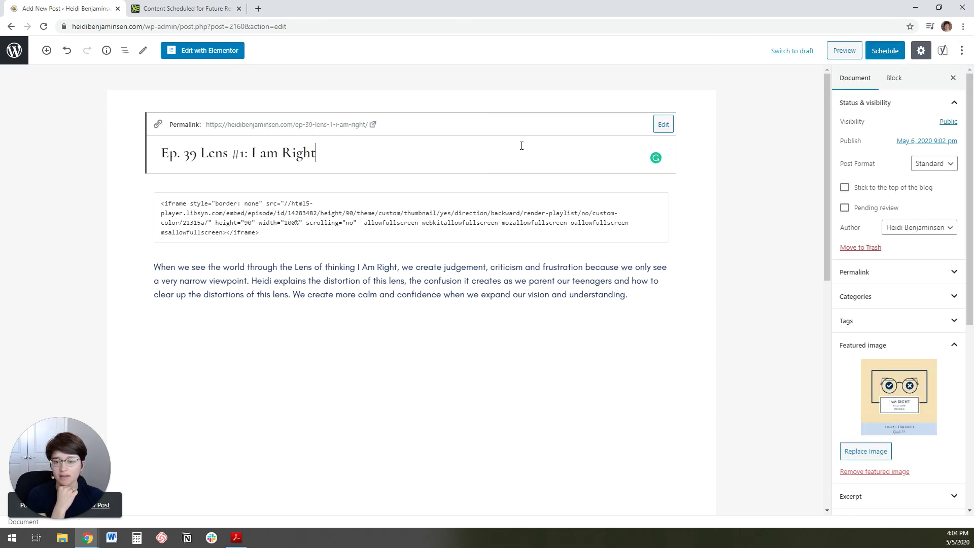
click(663, 124)
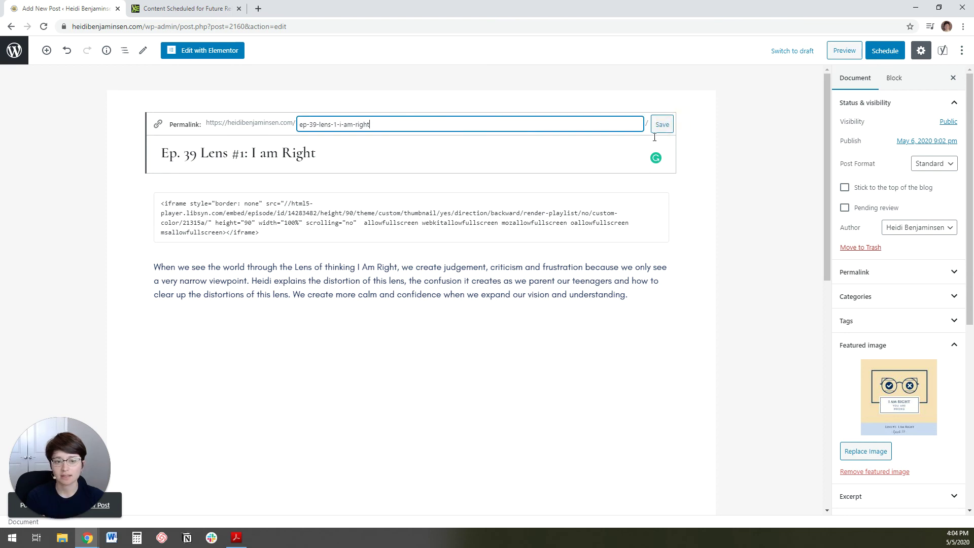
drag(319, 126, 285, 124)
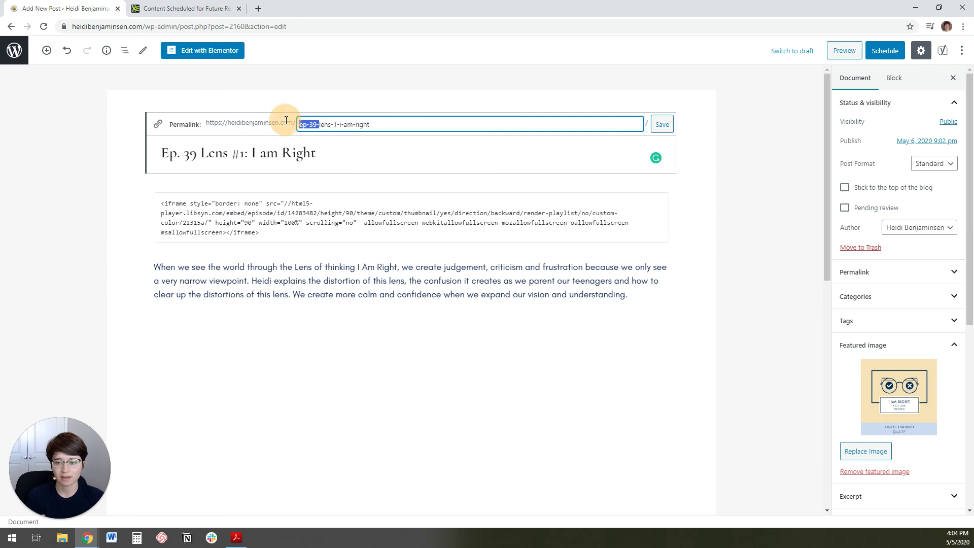
key(BackSpace)
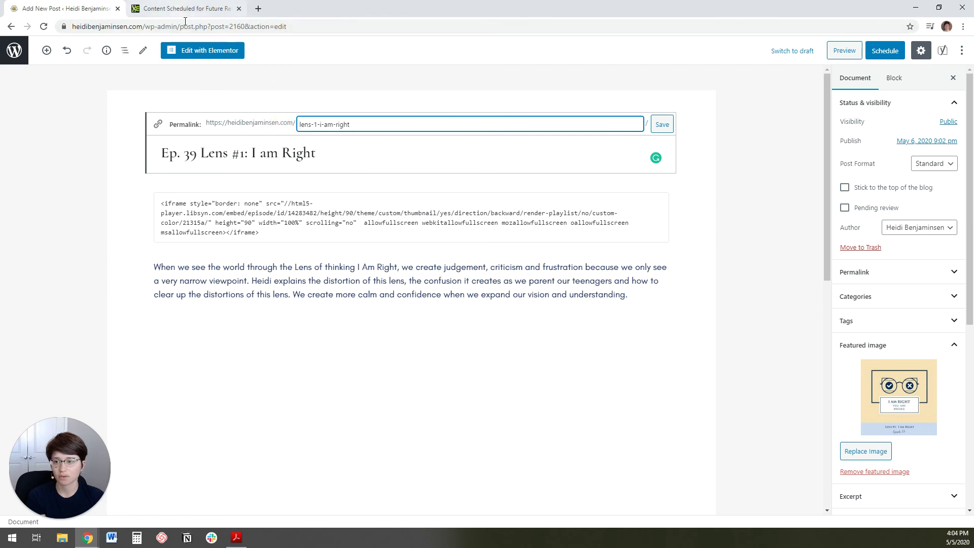
click(662, 124)
click(885, 50)
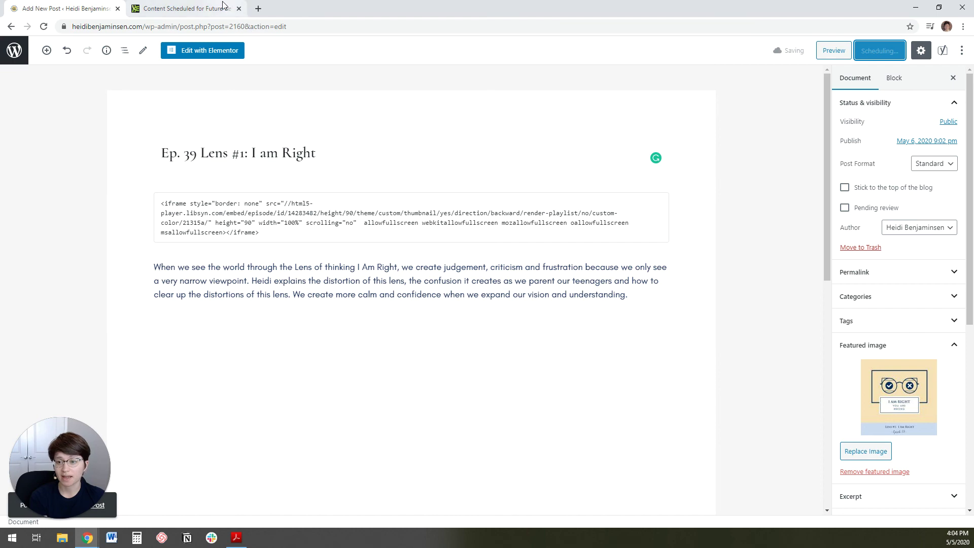
Step: Close the Ep 39 Content Details window in the Libsyn tab
click(189, 9)
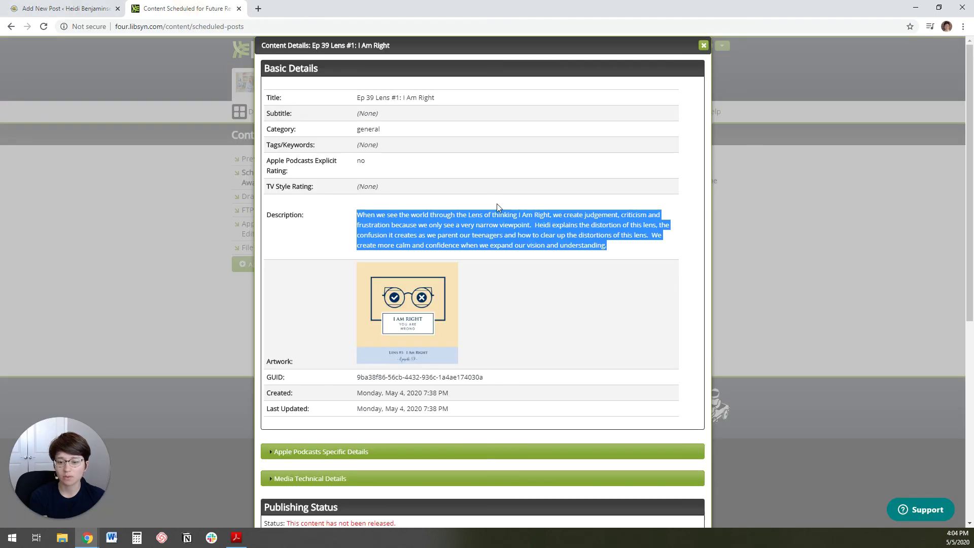
scroll(482, 386, down, 5)
scroll(499, 345, up, 5)
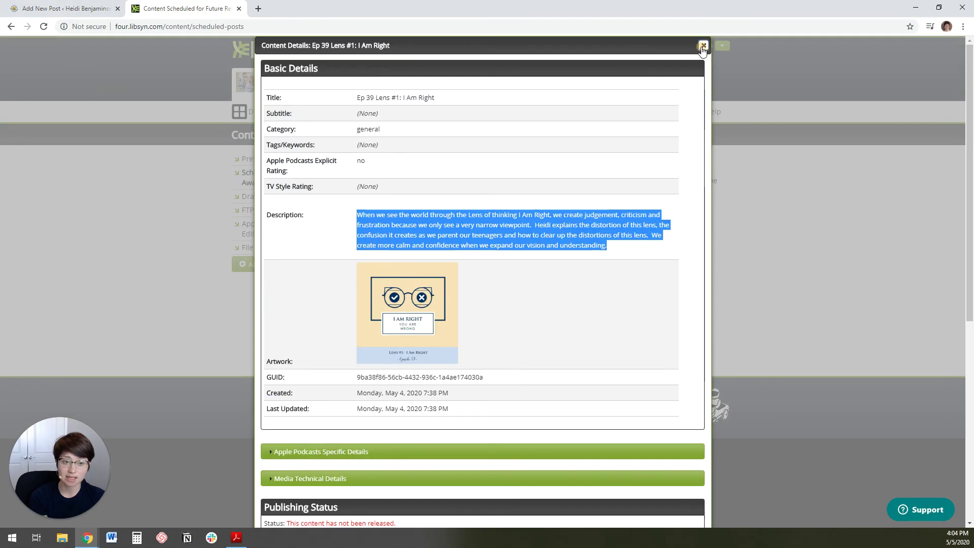
click(703, 46)
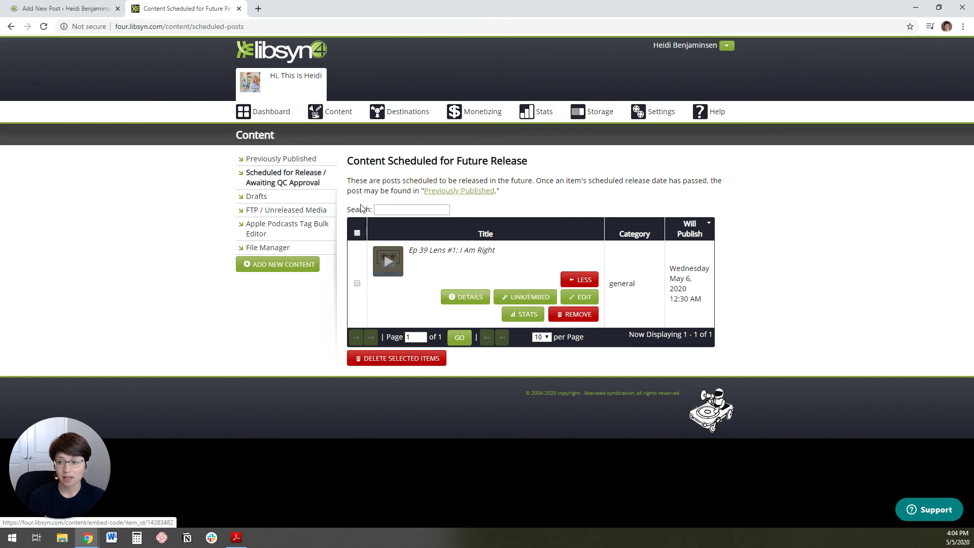
Step: Go back to the 'Ep. 39 Lens #1: I am Right' post in the WordPress editor tab
click(76, 5)
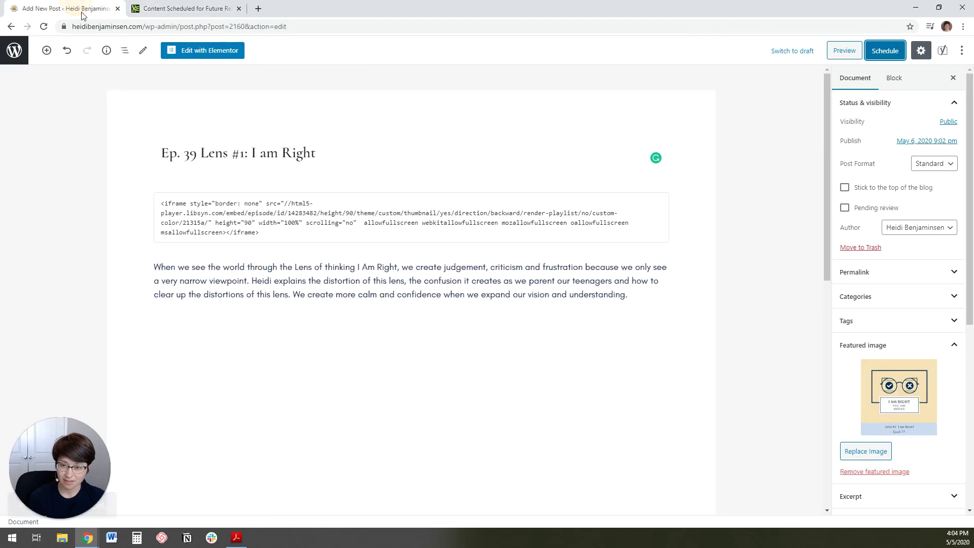